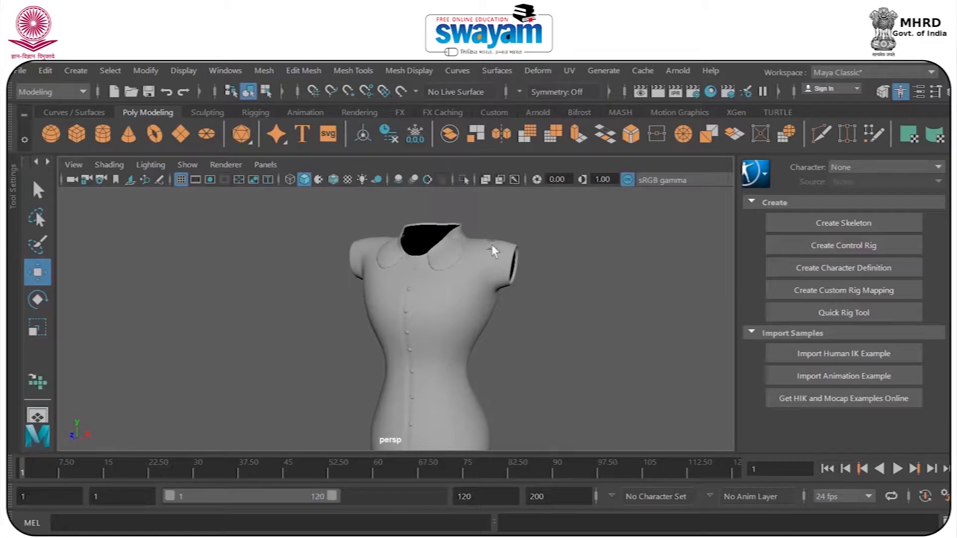
# - Select the garment mesh and switch its display from smooth preview to the unsmoothed low-poly mesh
pyautogui.keyDown('alt'); pyautogui.moveTo(455, 273); pyautogui.dragTo(430, 257); pyautogui.keyUp('alt')
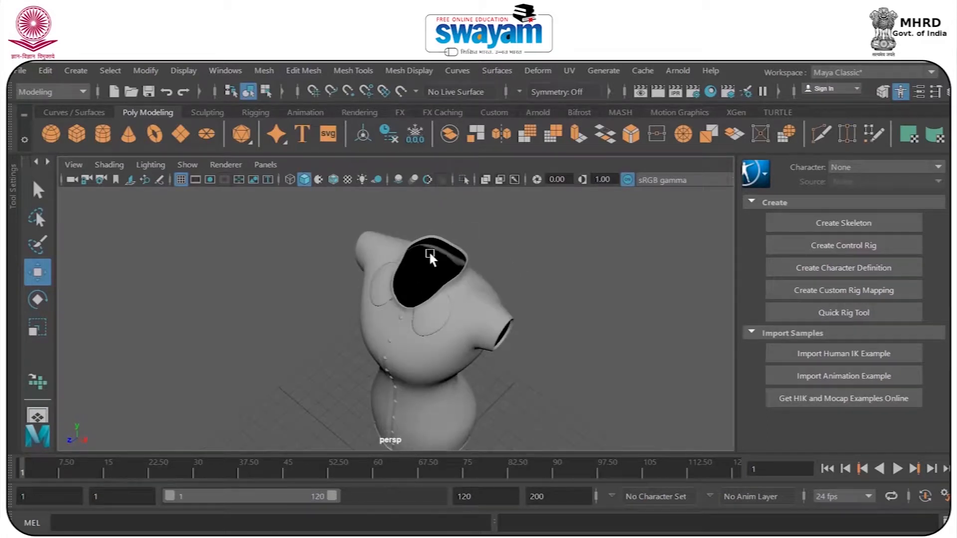
pyautogui.click(494, 311)
pyautogui.press('1')
pyautogui.click(509, 305)
pyautogui.click(481, 319)
pyautogui.press('3')
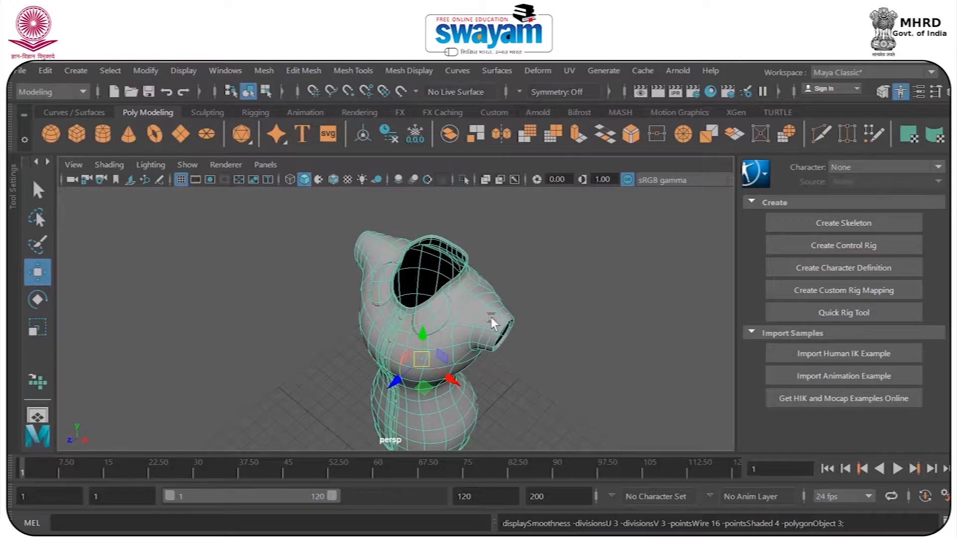
pyautogui.keyDown('alt'); pyautogui.moveTo(510, 399); pyautogui.dragTo(522, 361); pyautogui.keyUp('alt')
pyautogui.keyDown('alt'); pyautogui.moveTo(600, 394); pyautogui.dragTo(572, 374); pyautogui.keyUp('alt')
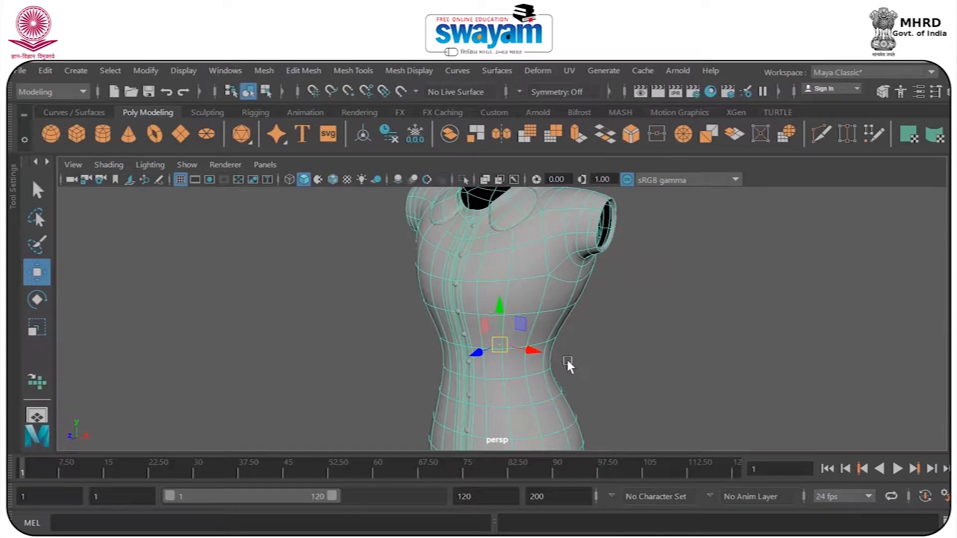
pyautogui.press('1')
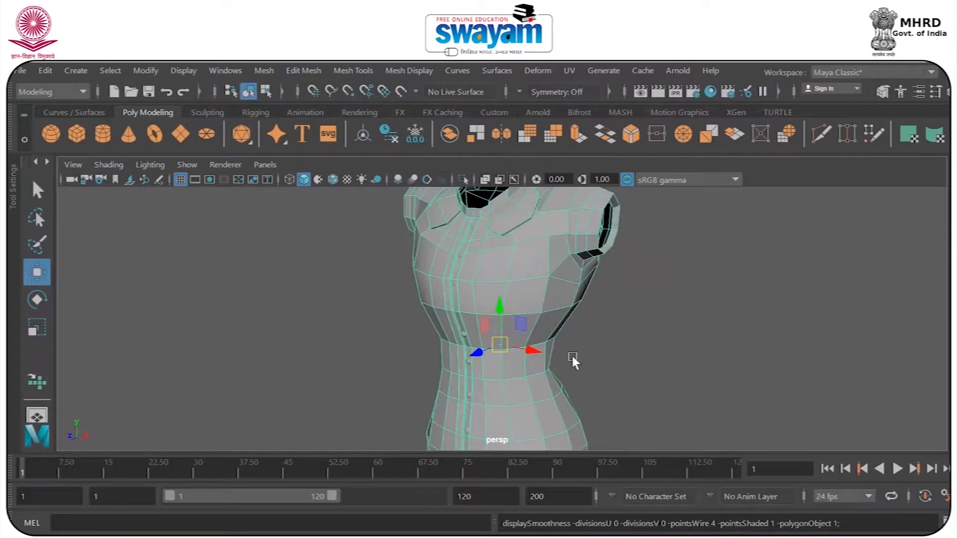
# - Examine the garment's low-poly mesh around the button placket, collar, chest and sleeves from several angles
pyautogui.scroll(-3, 572, 361)
pyautogui.scroll(5, 430, 240)
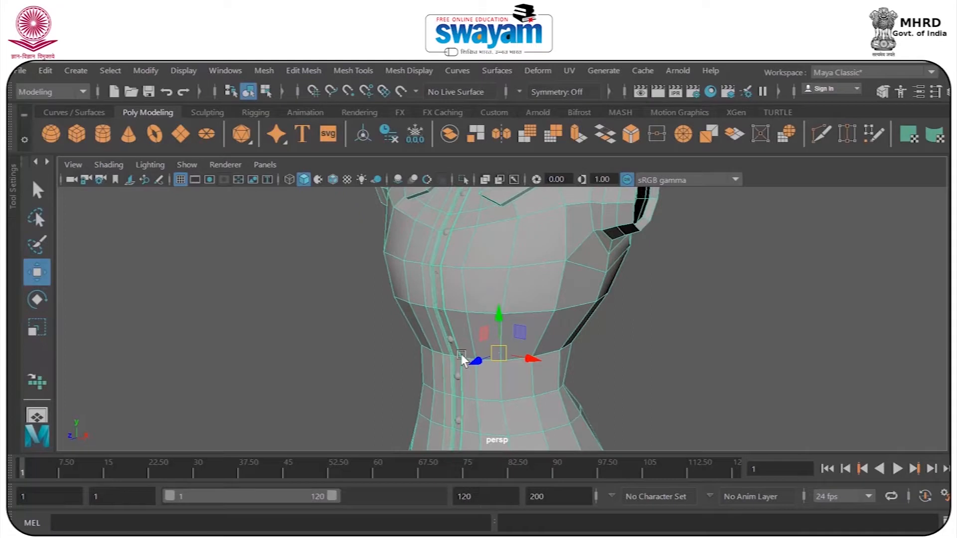
pyautogui.keyDown('alt'); pyautogui.moveTo(457, 359); pyautogui.dragTo(496, 315); pyautogui.keyUp('alt')
pyautogui.keyDown('alt'); pyautogui.moveTo(531, 399); pyautogui.dragTo(484, 296); pyautogui.keyUp('alt')
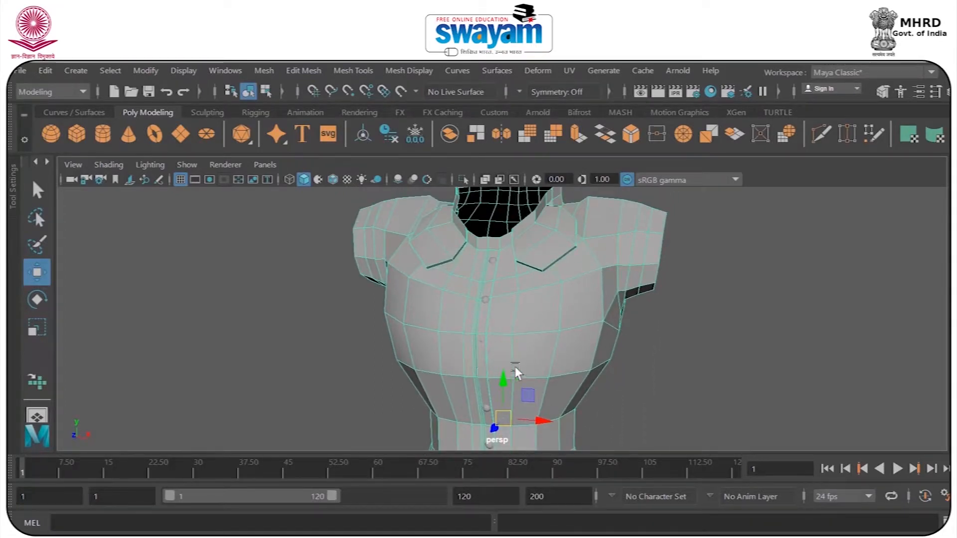
pyautogui.keyDown('alt'); pyautogui.moveTo(515, 367); pyautogui.dragTo(469, 359); pyautogui.keyUp('alt')
pyautogui.click(552, 302)
pyautogui.click(548, 304)
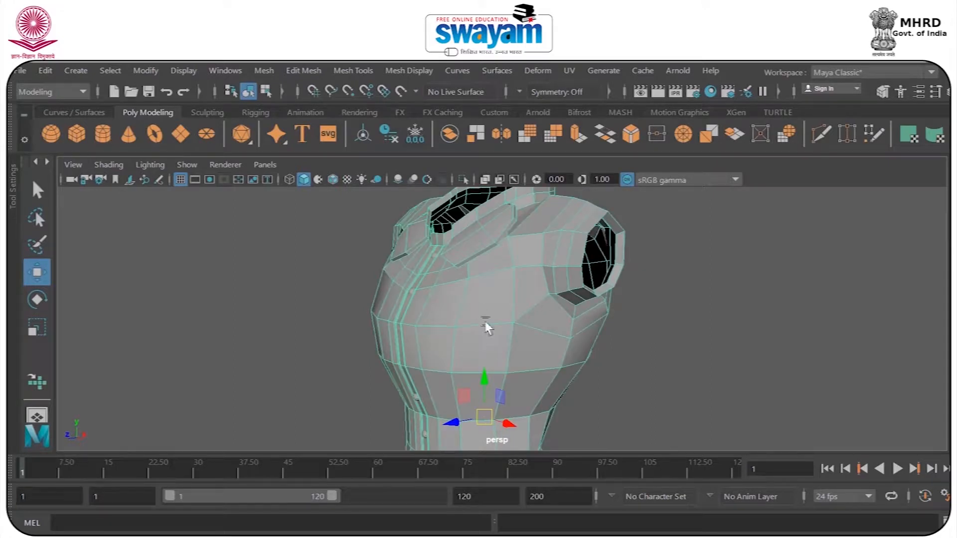
pyautogui.keyDown('alt'); pyautogui.moveTo(530, 299); pyautogui.dragTo(584, 320); pyautogui.keyUp('alt')
# - Switch from the Modeling to the Rendering command set and check that the 3D Paint Tool is offered
pyautogui.click(42, 93)
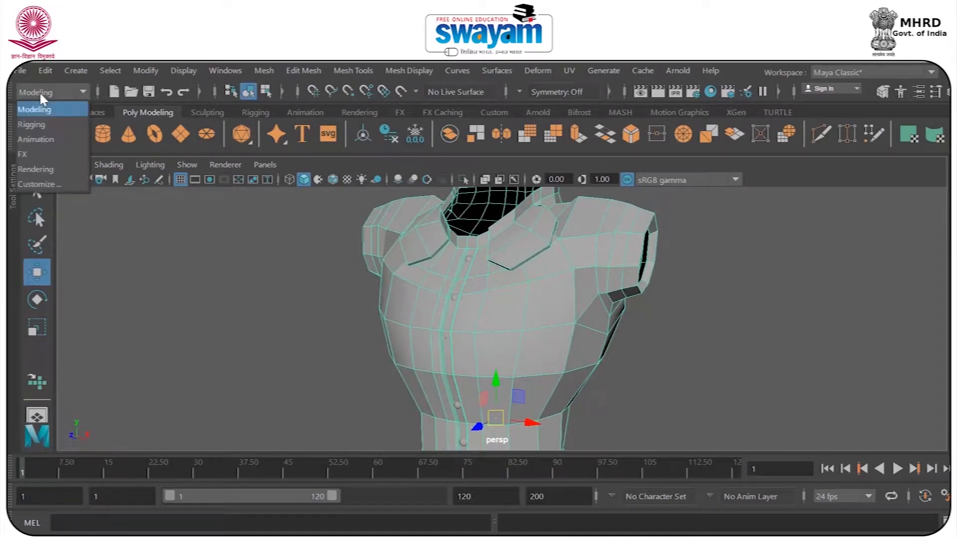
pyautogui.click(39, 168)
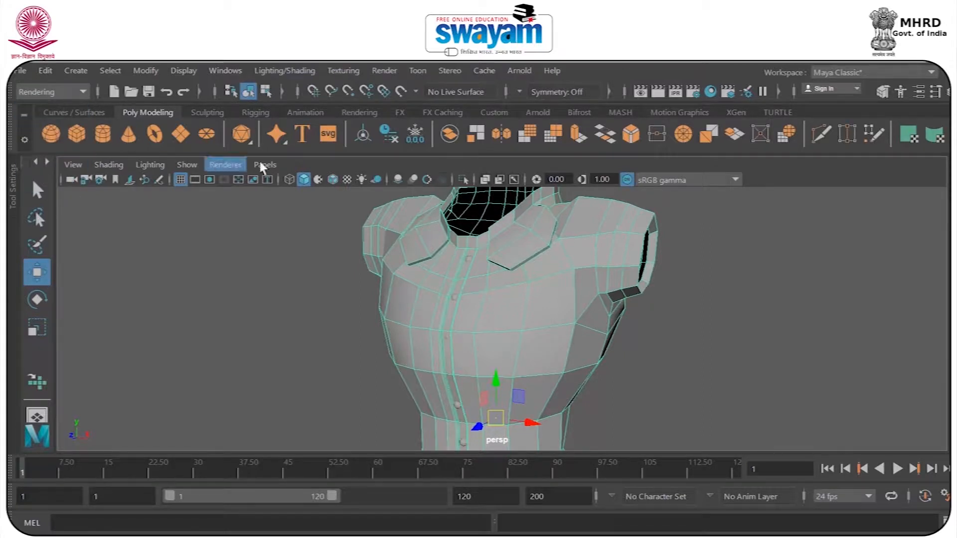
pyautogui.click(342, 72)
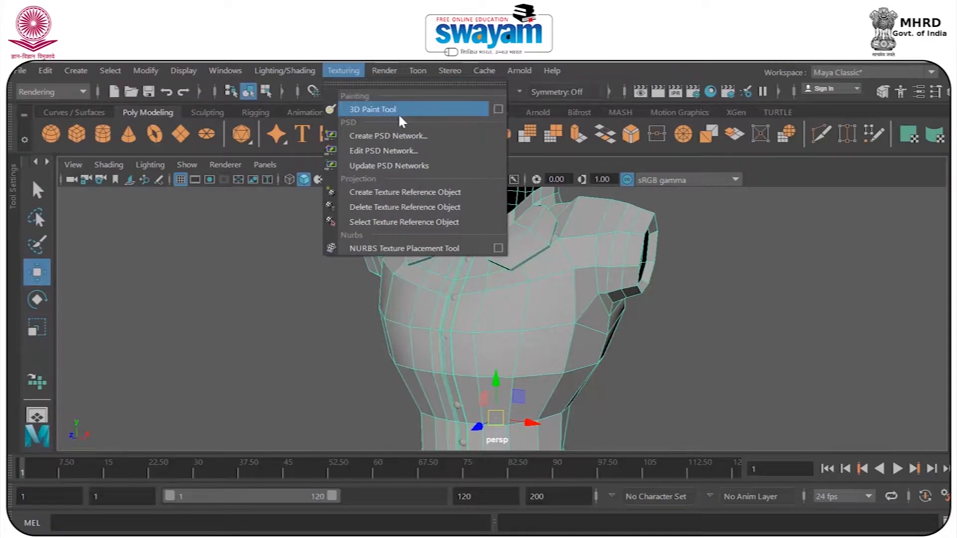
pyautogui.click(241, 311)
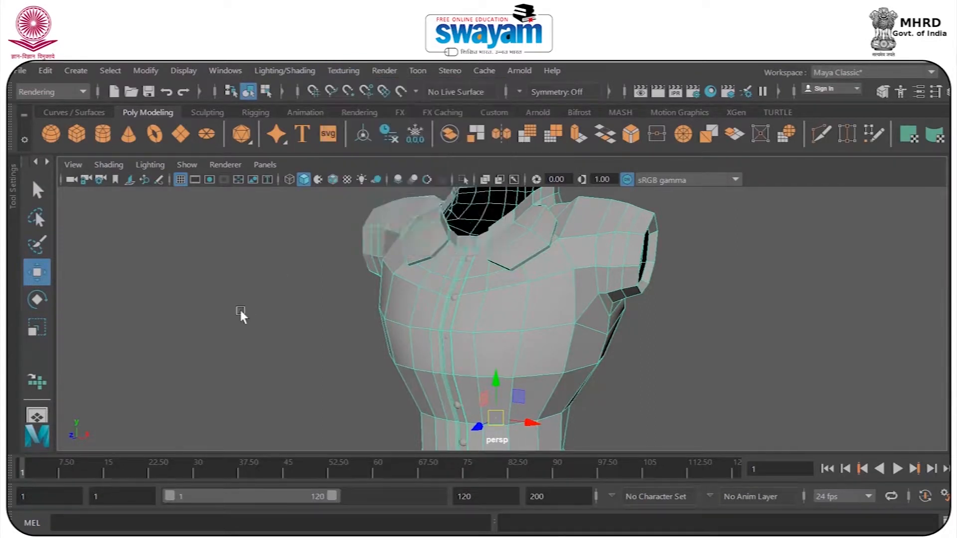
# - Create a large polygon sphere beside the garment and save the scene, accepting the student version notice
pyautogui.scroll(-6, 241, 311)
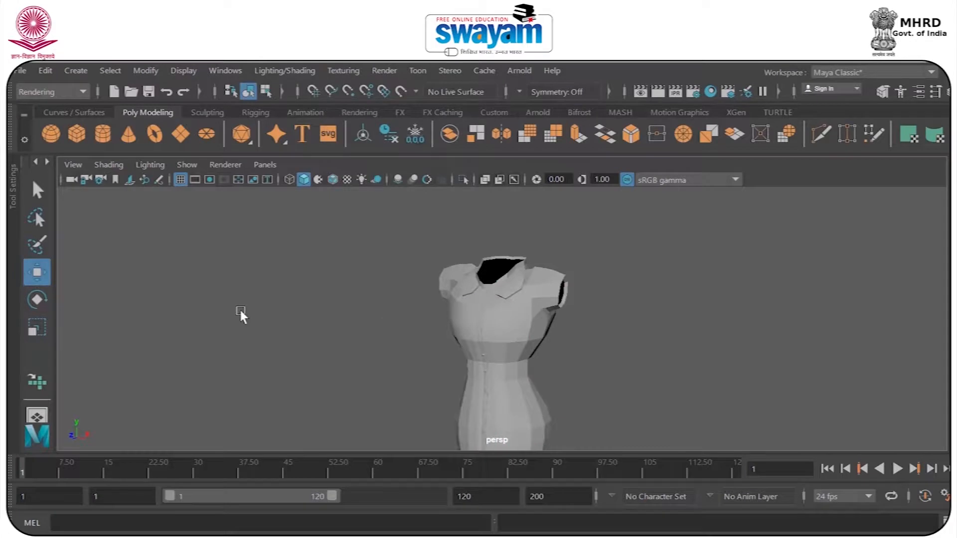
pyautogui.click(51, 133)
pyautogui.moveTo(427, 413); pyautogui.dragTo(434, 380)
pyautogui.press('w')
pyautogui.hotkey('ctrl', 's')
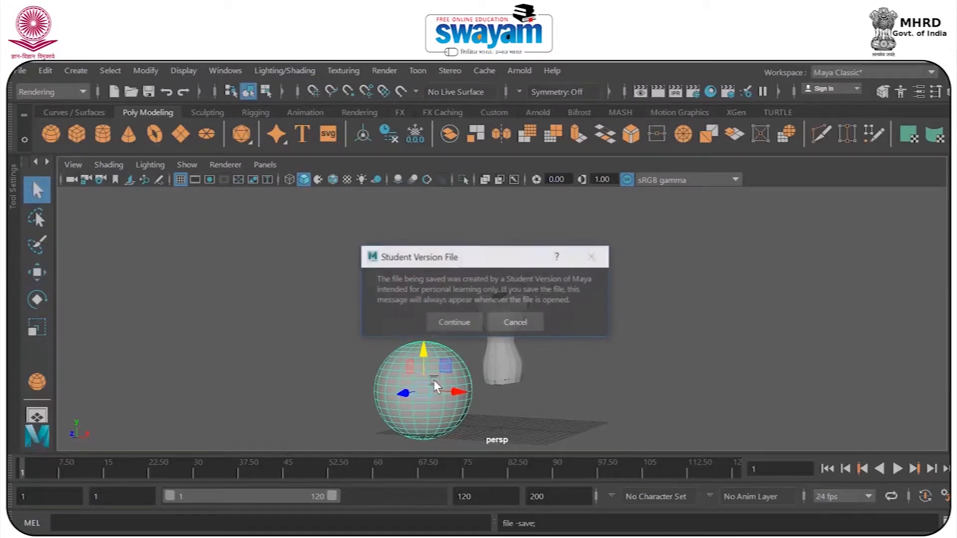
pyautogui.press('Return')
pyautogui.scroll(3, 424, 381)
pyautogui.press('f')
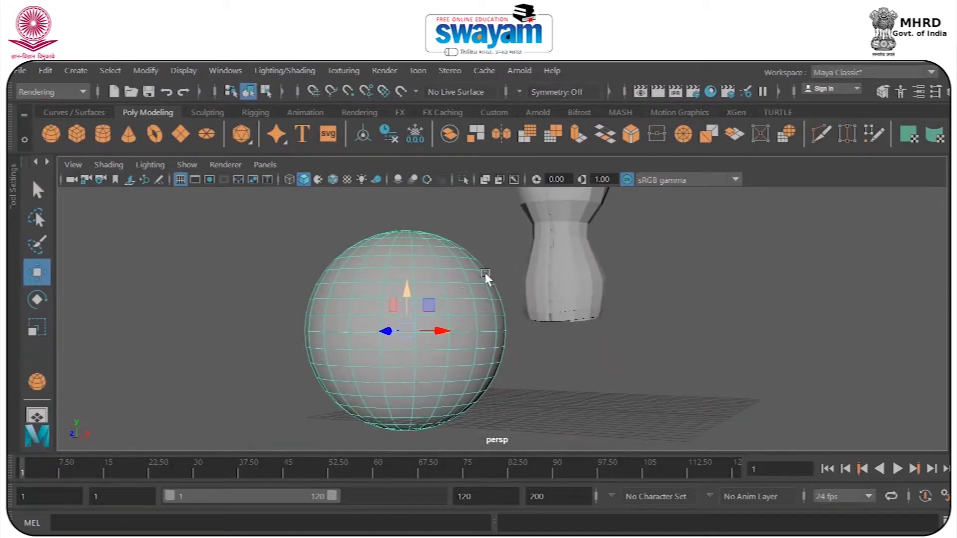
pyautogui.scroll(-5, 367, 293)
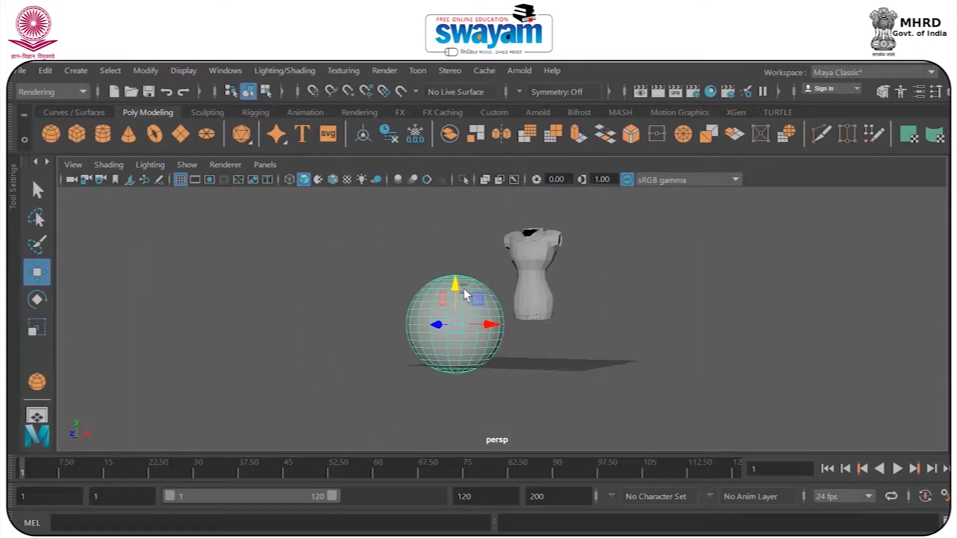
# - Select the sphere and the garment together, delete their construction history, and clear the selection
pyautogui.moveTo(374, 248); pyautogui.dragTo(623, 376)
pyautogui.click(45, 70)
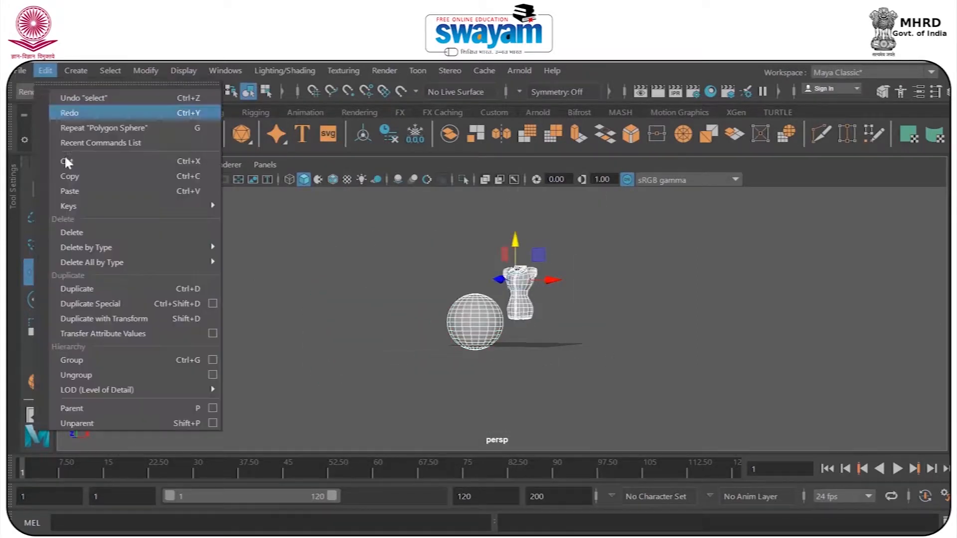
pyautogui.moveTo(124, 248)
pyautogui.click(280, 258)
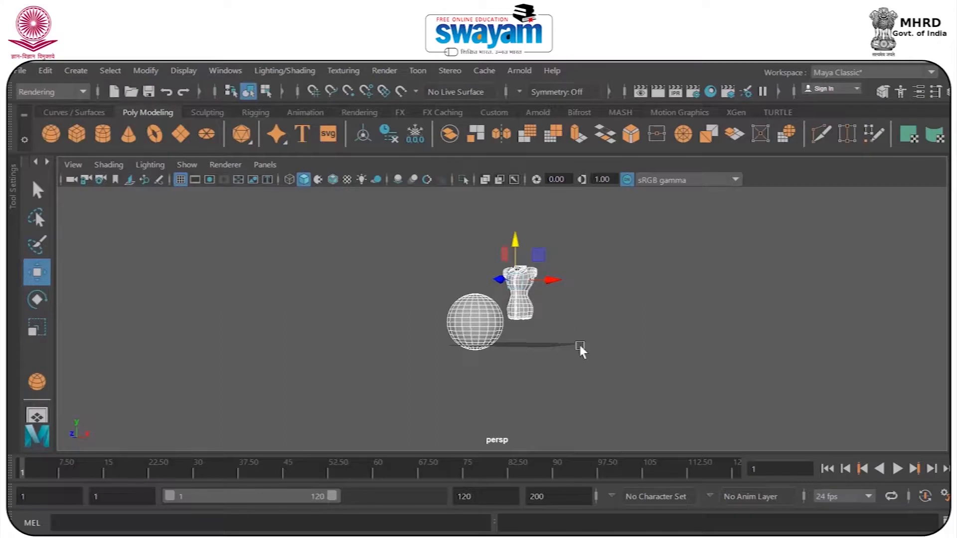
pyautogui.press('5')
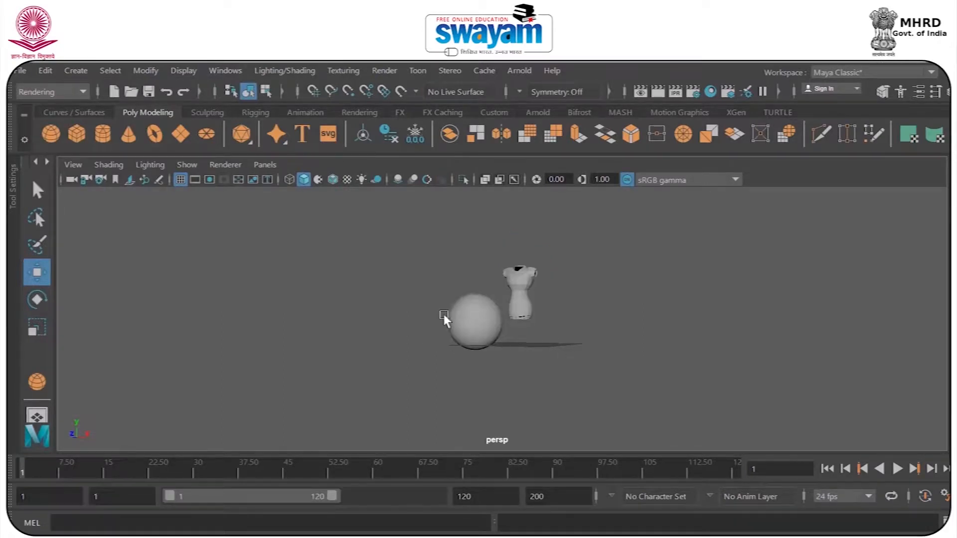
# - Assign a new Lambert material to the sphere, then hide its attributes and deselect it
pyautogui.click(464, 312)
pyautogui.scroll(2, 473, 312)
pyautogui.scroll(1, 473, 312)
pyautogui.moveTo(442, 305); pyautogui.dragTo(464, 528, button='right')
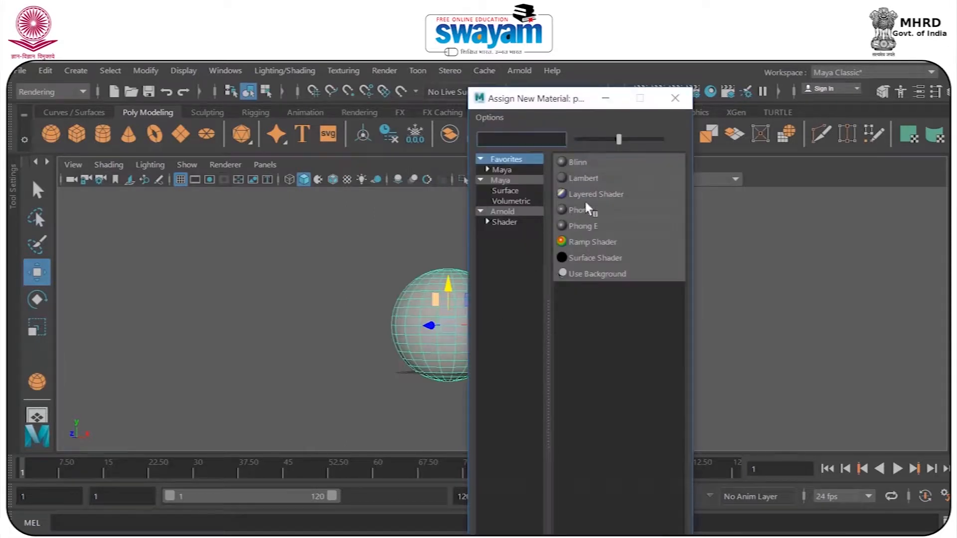
pyautogui.click(582, 178)
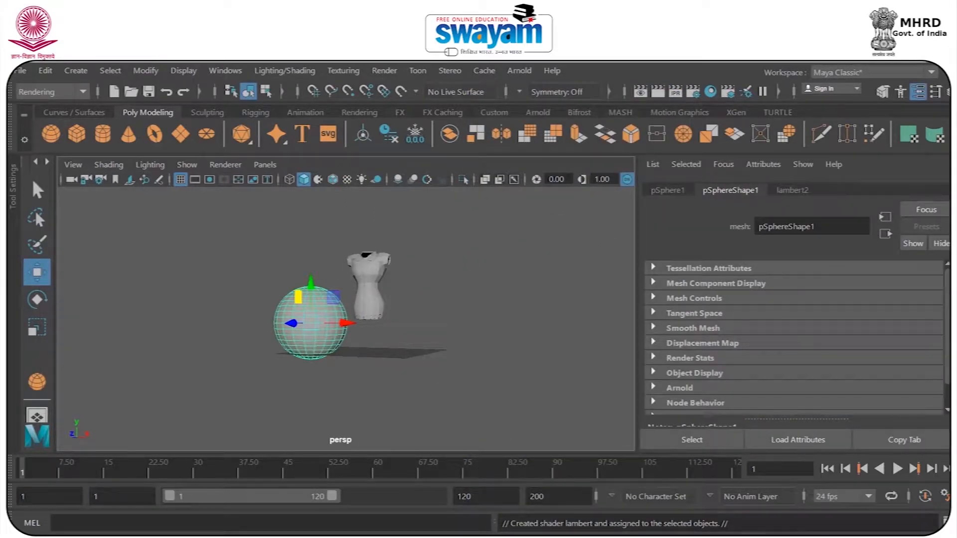
pyautogui.hotkey('ctrl', 'a')
pyautogui.click(662, 329)
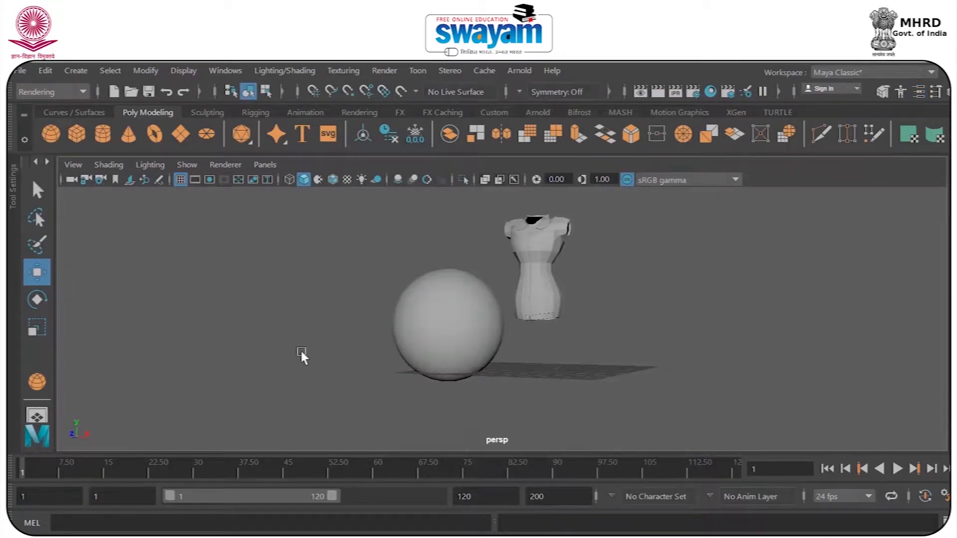
# - Select the sphere and start the 3D Paint Tool with its settings open
pyautogui.click(437, 309)
pyautogui.scroll(2, 439, 310)
pyautogui.scroll(2, 363, 359)
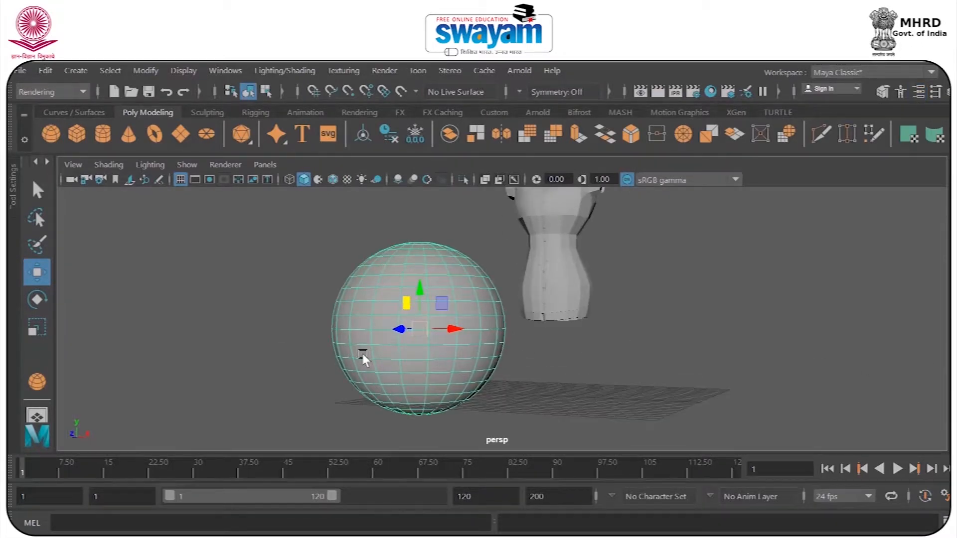
pyautogui.click(342, 71)
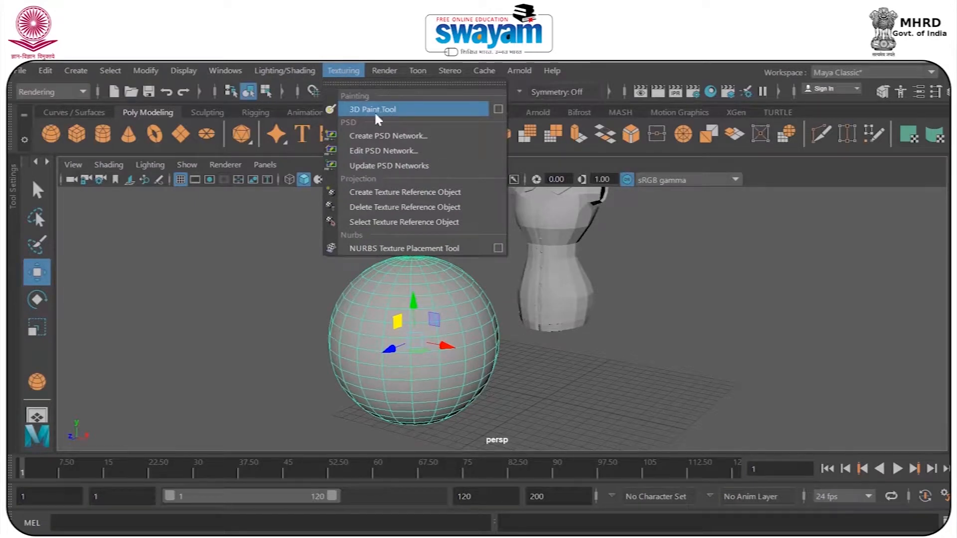
pyautogui.click(501, 112)
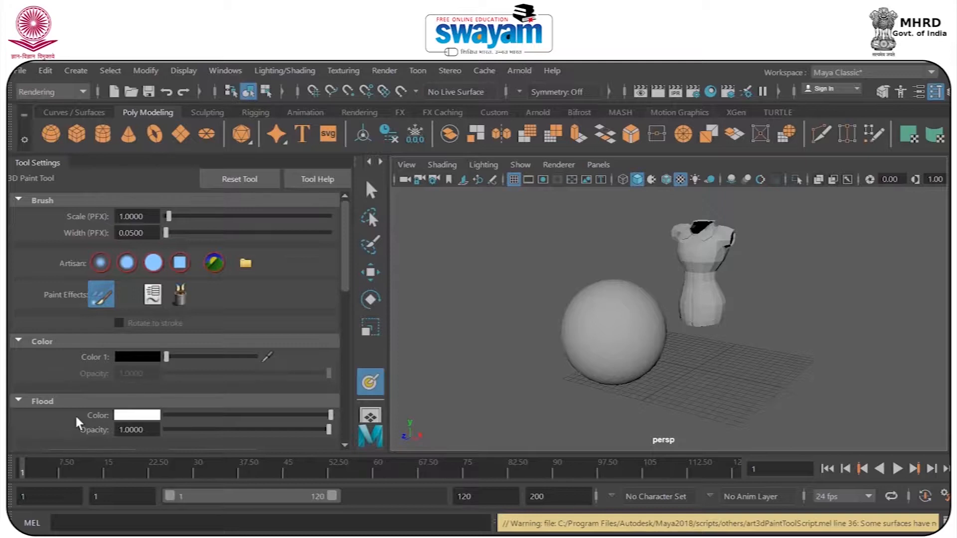
# - Choose the softest round Artisan brush for painting on the sphere
pyautogui.moveTo(346, 244)
pyautogui.mouseDown()
pyautogui.moveTo(351, 389)
pyautogui.moveTo(348, 232)
pyautogui.mouseUp()
pyautogui.click(100, 264)
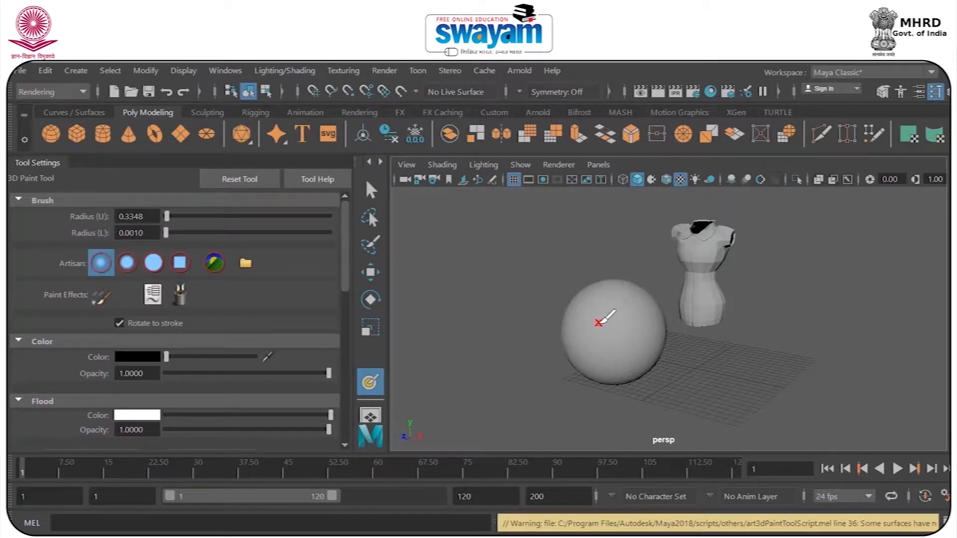
pyautogui.scroll(5, 603, 319)
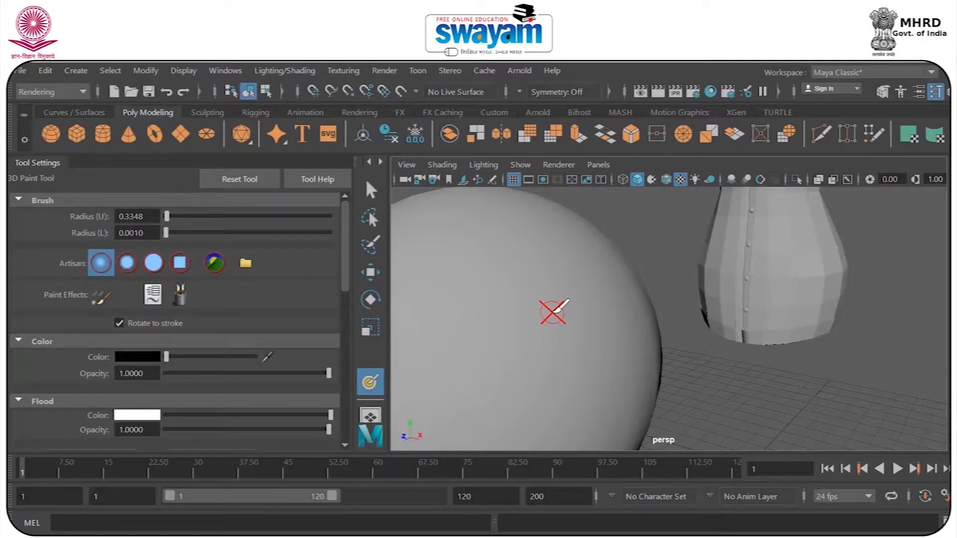
# - Assign a 2048 by 2048 file texture in JPEG (jpg) format to the sphere's Color attribute
pyautogui.moveTo(348, 255); pyautogui.dragTo(347, 367)
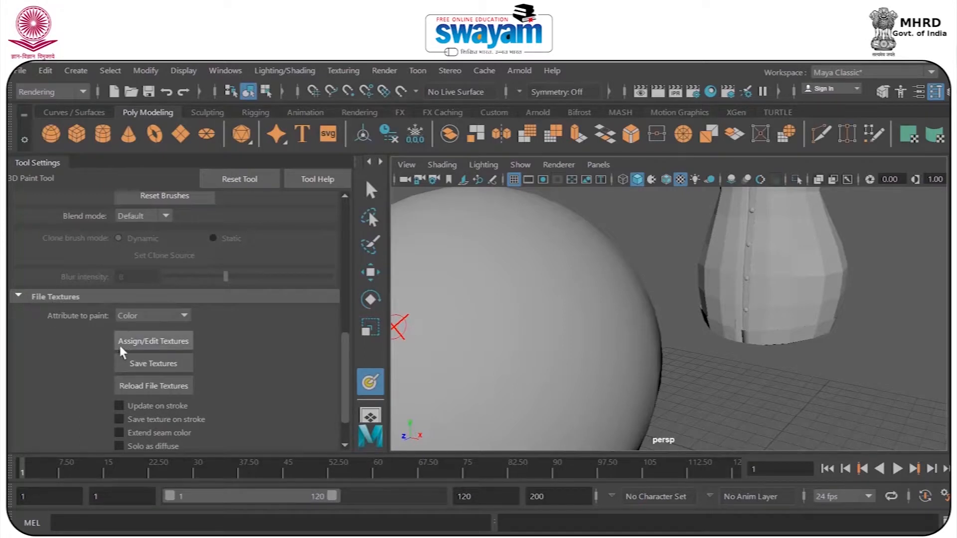
pyautogui.click(172, 350)
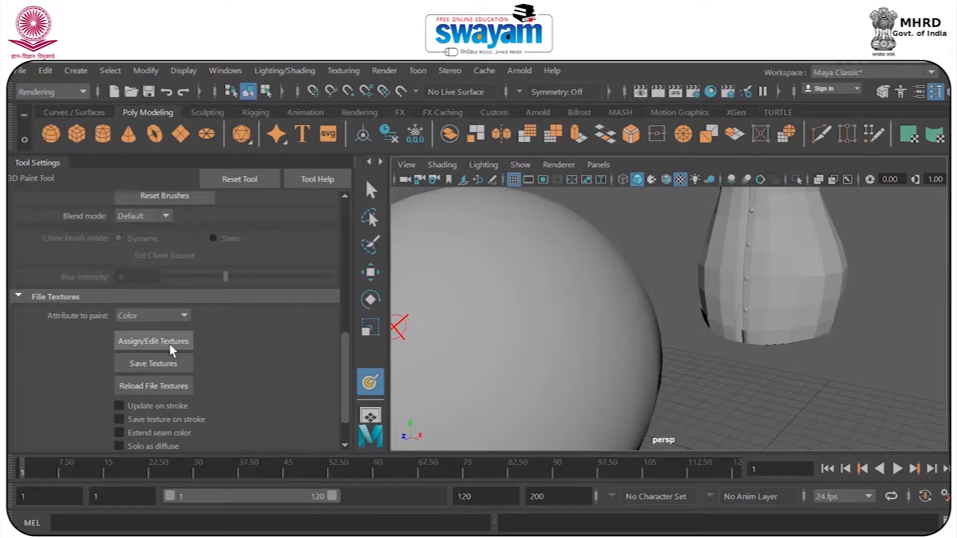
pyautogui.moveTo(453, 227); pyautogui.dragTo(533, 188)
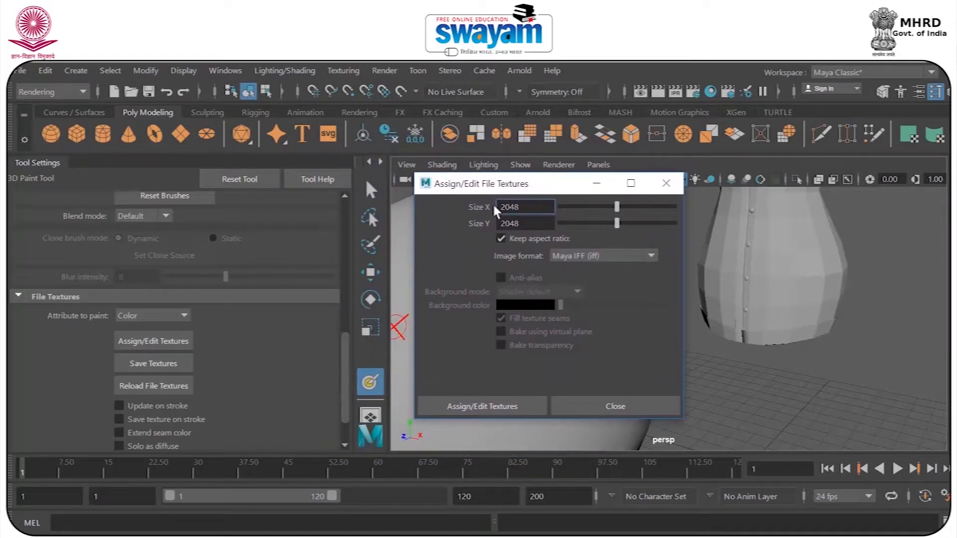
pyautogui.moveTo(591, 207); pyautogui.dragTo(619, 207)
pyautogui.click(548, 209)
pyautogui.click(598, 257)
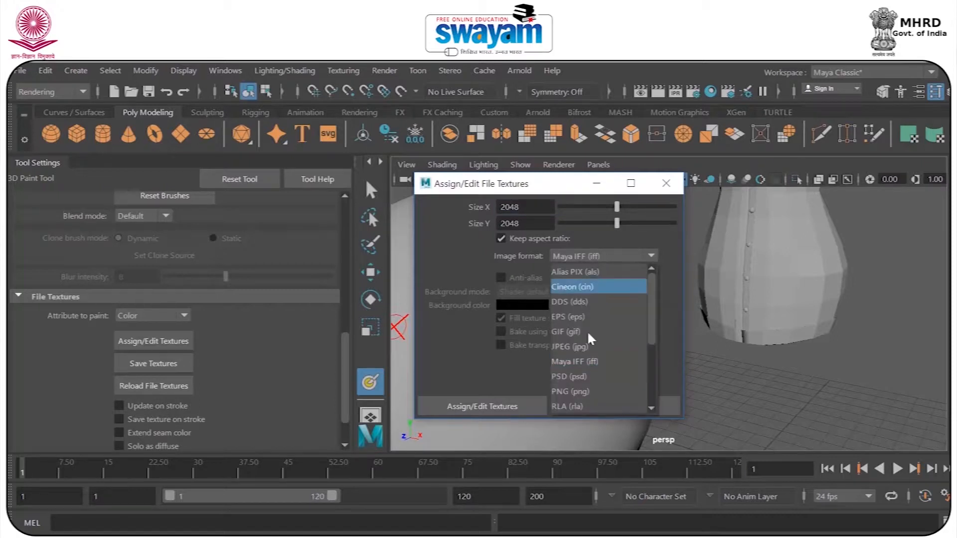
pyautogui.click(586, 346)
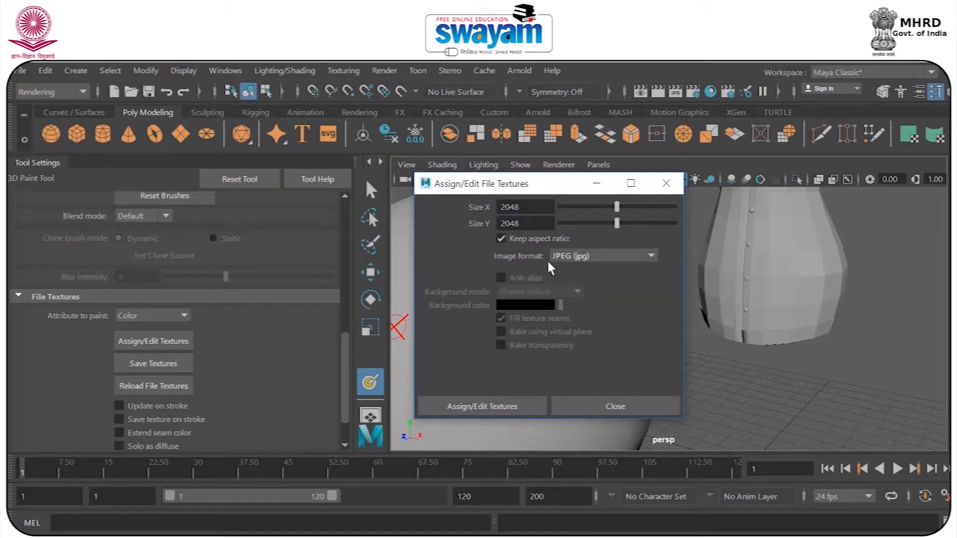
pyautogui.click(495, 407)
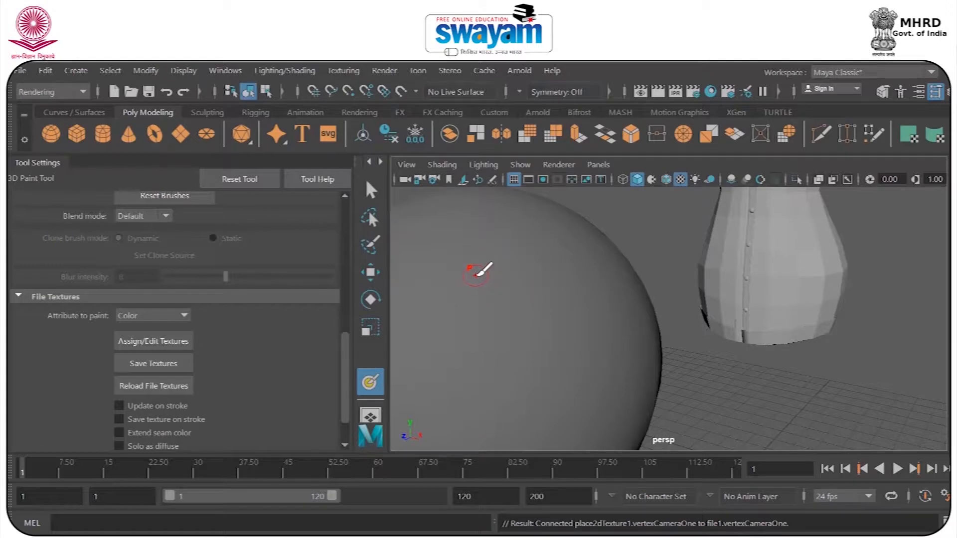
# - Set the paint tool's flood color to light green
pyautogui.scroll(8, 331, 280)
pyautogui.scroll(-5, 332, 237)
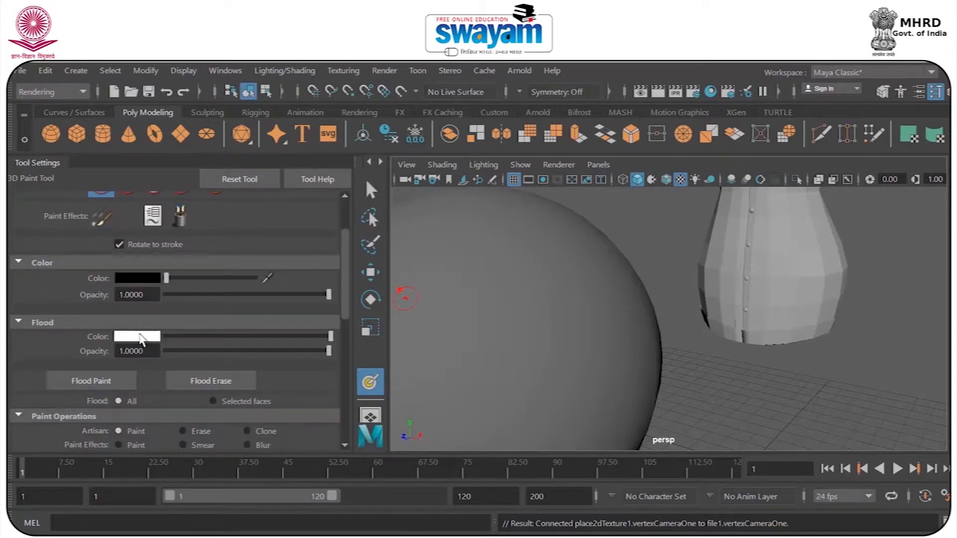
pyautogui.click(140, 337)
pyautogui.click(139, 381)
pyautogui.click(154, 393)
# - Set the brush color to a muted blue-violet and paint a wavy stroke across the front of the sphere
pyautogui.scroll(4, 254, 234)
pyautogui.scroll(-3, 253, 245)
pyautogui.scroll(4, 251, 249)
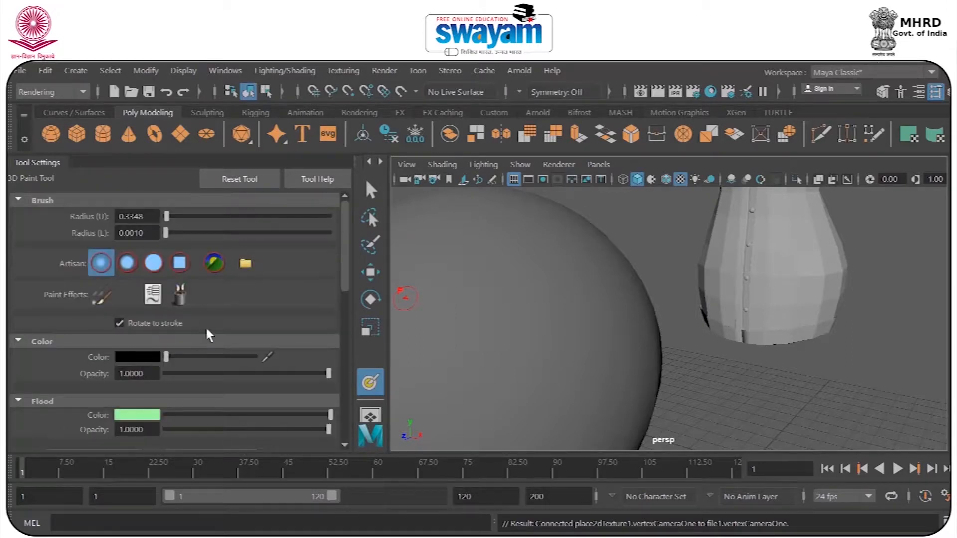
pyautogui.click(130, 358)
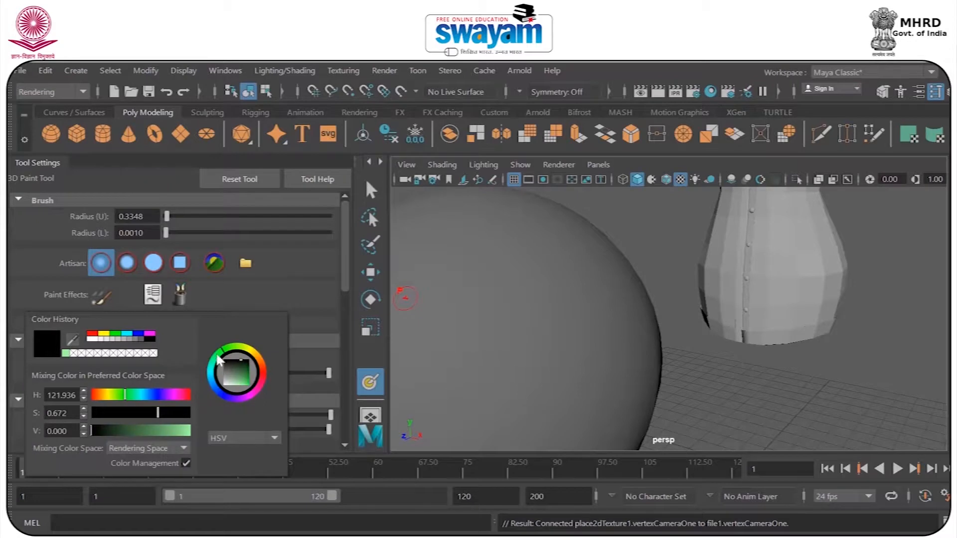
pyautogui.click(160, 396)
pyautogui.moveTo(166, 431); pyautogui.dragTo(150, 430)
pyautogui.moveTo(430, 281)
pyautogui.mouseDown()
pyautogui.moveTo(480, 269)
pyautogui.moveTo(451, 377)
pyautogui.moveTo(537, 272)
pyautogui.moveTo(588, 325)
pyautogui.moveTo(610, 381)
pyautogui.mouseUp()
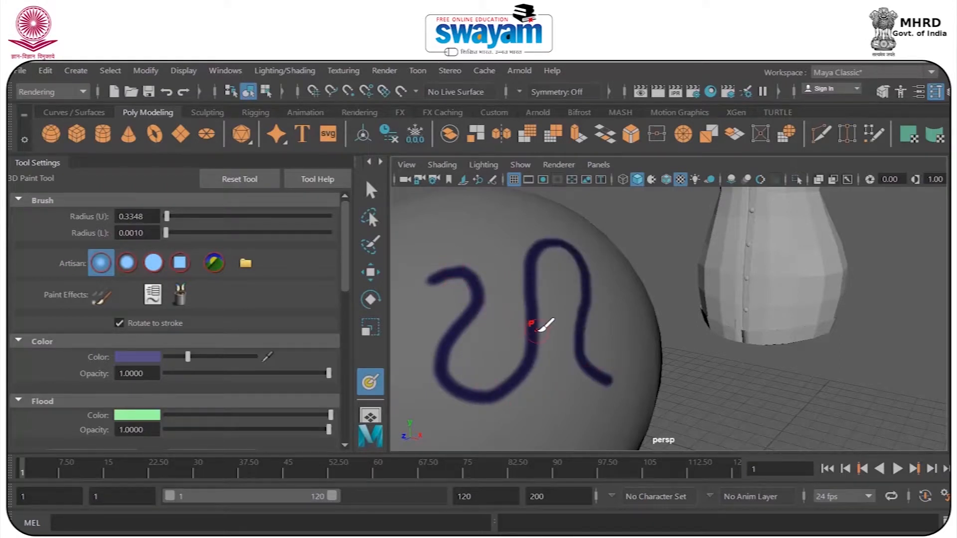
# - Paint curved strokes beside the wavy line with the softest round brush and a thick mark with the solid round brush
pyautogui.scroll(-3, 553, 329)
pyautogui.scroll(5, 615, 325)
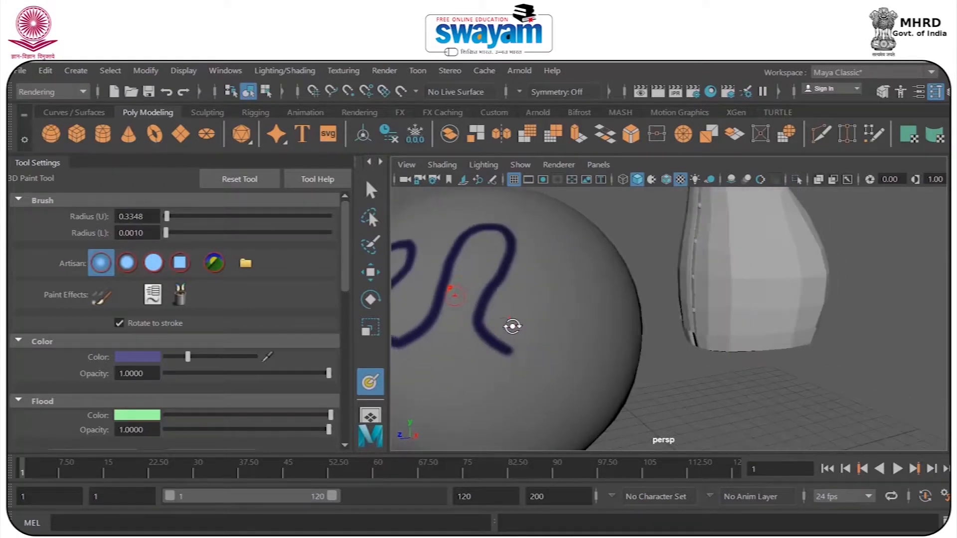
pyautogui.moveTo(522, 396)
pyautogui.mouseDown()
pyautogui.moveTo(582, 288)
pyautogui.moveTo(600, 344)
pyautogui.moveTo(590, 309)
pyautogui.mouseUp()
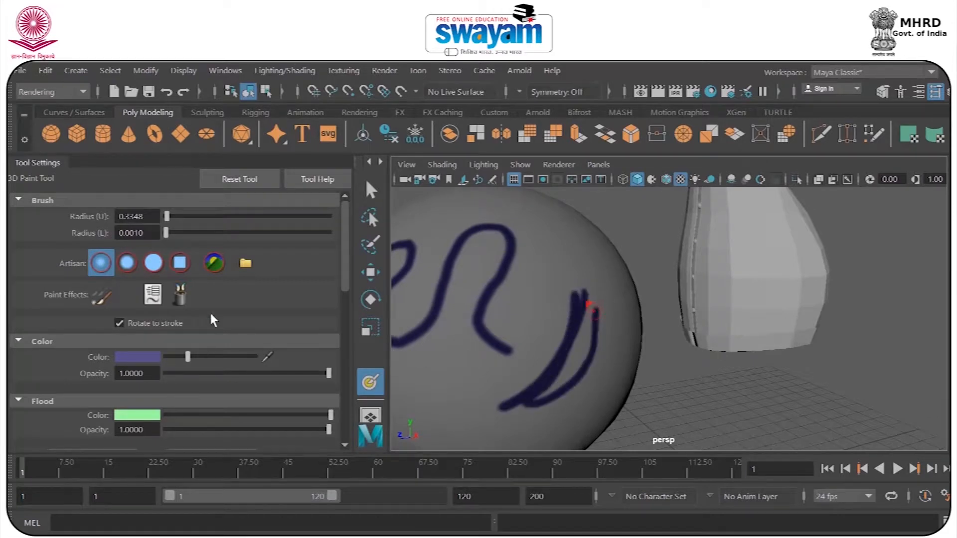
pyautogui.click(155, 262)
pyautogui.moveTo(545, 239)
pyautogui.mouseDown()
pyautogui.moveTo(551, 335)
pyautogui.moveTo(594, 223)
pyautogui.moveTo(582, 225)
pyautogui.mouseUp()
# - Paint loops and an arc on the sphere with the soft round brush, and thicken the arc with the softest round brush
pyautogui.click(122, 264)
pyautogui.moveTo(458, 338); pyautogui.dragTo(491, 317)
pyautogui.keyDown('alt'); pyautogui.moveTo(491, 317); pyautogui.dragTo(613, 267, button='middle'); pyautogui.keyUp('alt')
pyautogui.moveTo(514, 200); pyautogui.dragTo(538, 342)
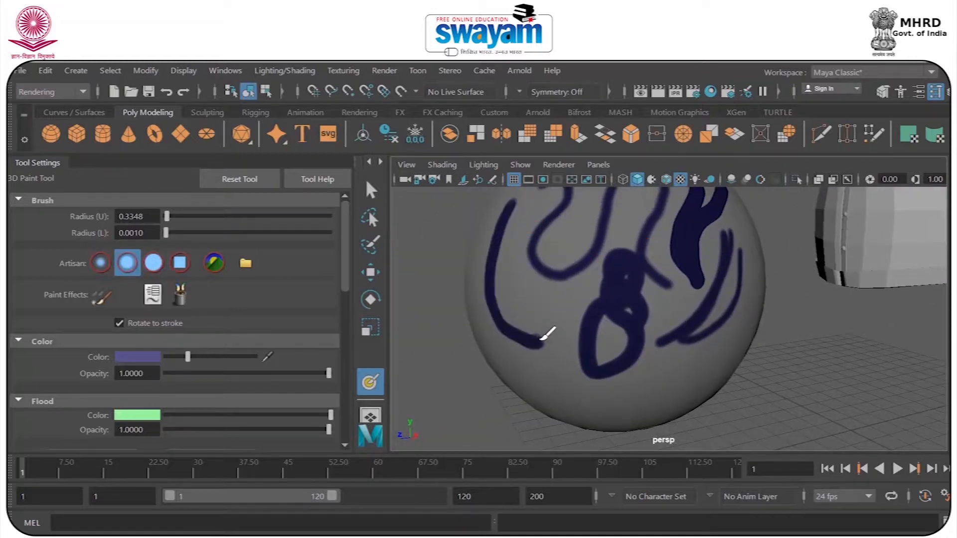
pyautogui.click(101, 263)
pyautogui.moveTo(469, 283)
pyautogui.mouseDown()
pyautogui.moveTo(515, 274)
pyautogui.moveTo(506, 252)
pyautogui.moveTo(495, 282)
pyautogui.moveTo(519, 288)
pyautogui.moveTo(512, 307)
pyautogui.moveTo(551, 334)
pyautogui.moveTo(563, 323)
pyautogui.moveTo(606, 348)
pyautogui.moveTo(573, 323)
pyautogui.moveTo(584, 349)
pyautogui.mouseUp()
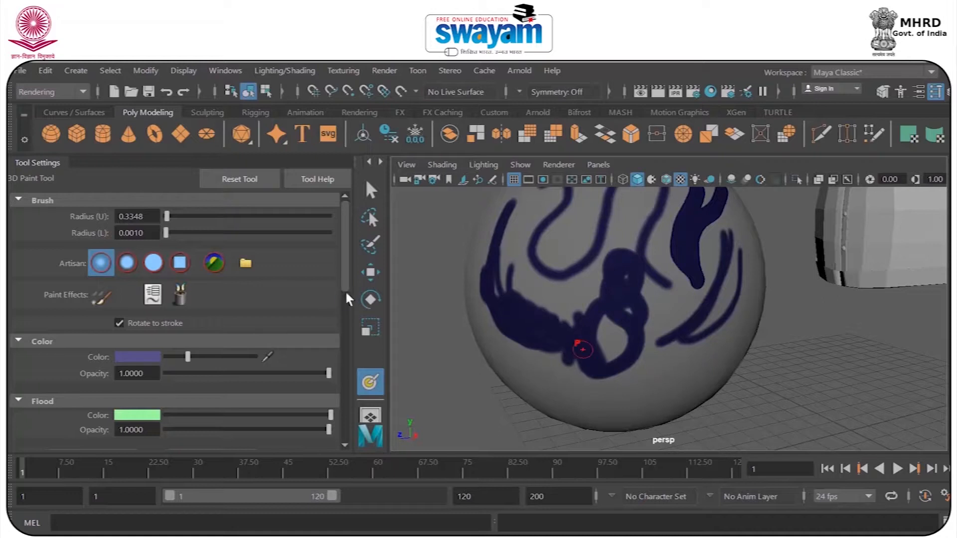
# - Switch to the Paint Effects Blur operation at intensity 8 and blur the painted strokes on the sphere
pyautogui.scroll(-3, 342, 294)
pyautogui.scroll(-3, 339, 310)
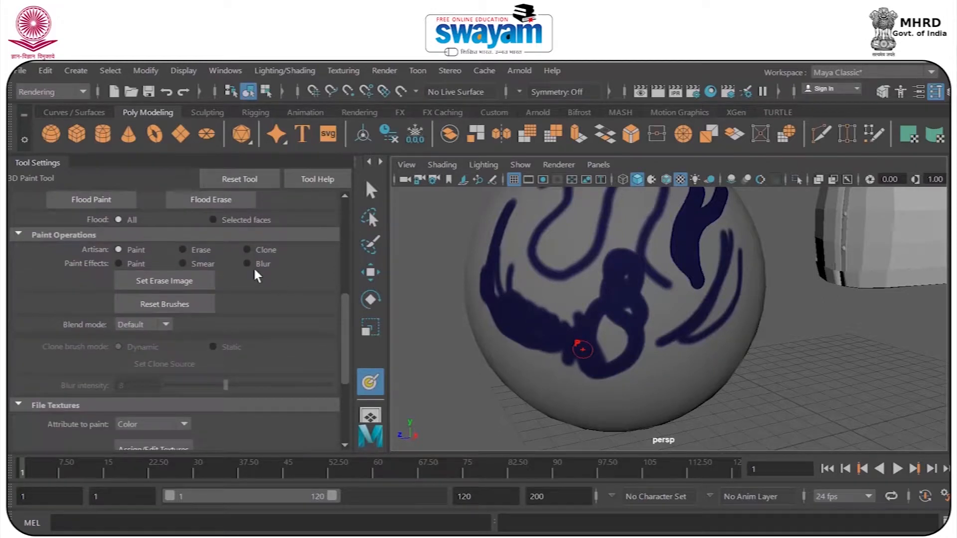
pyautogui.click(253, 264)
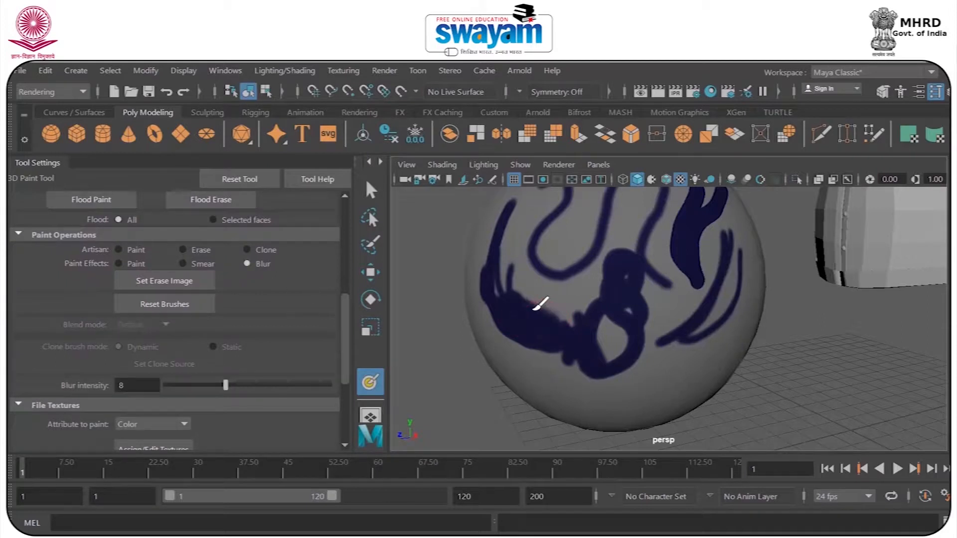
pyautogui.moveTo(579, 313)
pyautogui.mouseDown()
pyautogui.moveTo(498, 274)
pyautogui.moveTo(519, 226)
pyautogui.moveTo(525, 274)
pyautogui.moveTo(549, 301)
pyautogui.moveTo(513, 286)
pyautogui.moveTo(499, 299)
pyautogui.moveTo(502, 211)
pyautogui.moveTo(484, 255)
pyautogui.moveTo(524, 342)
pyautogui.moveTo(562, 346)
pyautogui.moveTo(600, 399)
pyautogui.moveTo(603, 370)
pyautogui.moveTo(615, 366)
pyautogui.moveTo(629, 328)
pyautogui.moveTo(620, 335)
pyautogui.moveTo(600, 319)
pyautogui.moveTo(596, 288)
pyautogui.moveTo(570, 268)
pyautogui.moveTo(587, 260)
pyautogui.moveTo(615, 213)
pyautogui.moveTo(553, 197)
pyautogui.moveTo(573, 226)
pyautogui.mouseUp()
pyautogui.scroll(-5, 556, 274)
pyautogui.moveTo(596, 313)
pyautogui.keyDown('alt'); pyautogui.mouseDown()
pyautogui.moveTo(630, 312)
pyautogui.moveTo(679, 284)
pyautogui.mouseUp(); pyautogui.keyUp('alt')
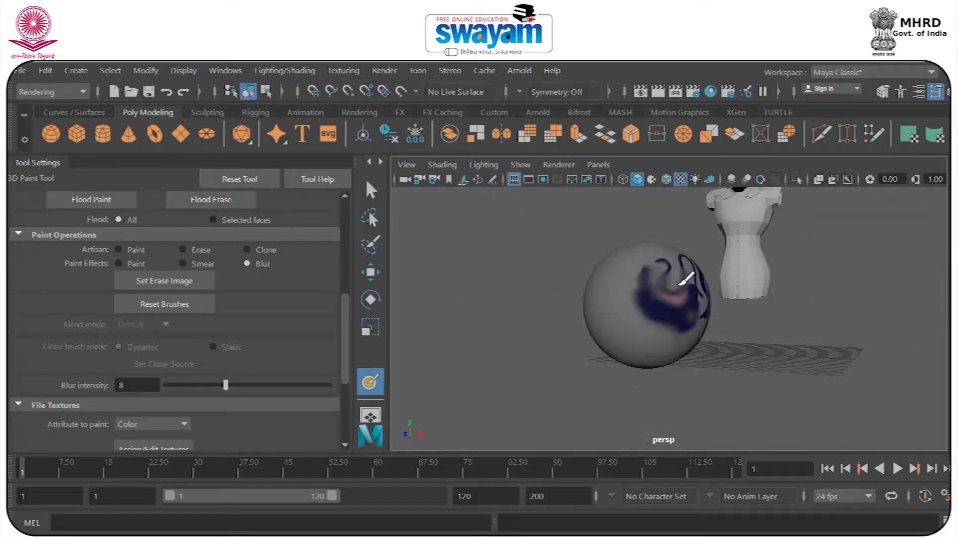
# - Switch to the Artisan Erase operation and erase parts of the blurred and curved strokes on the sphere
pyautogui.click(118, 249)
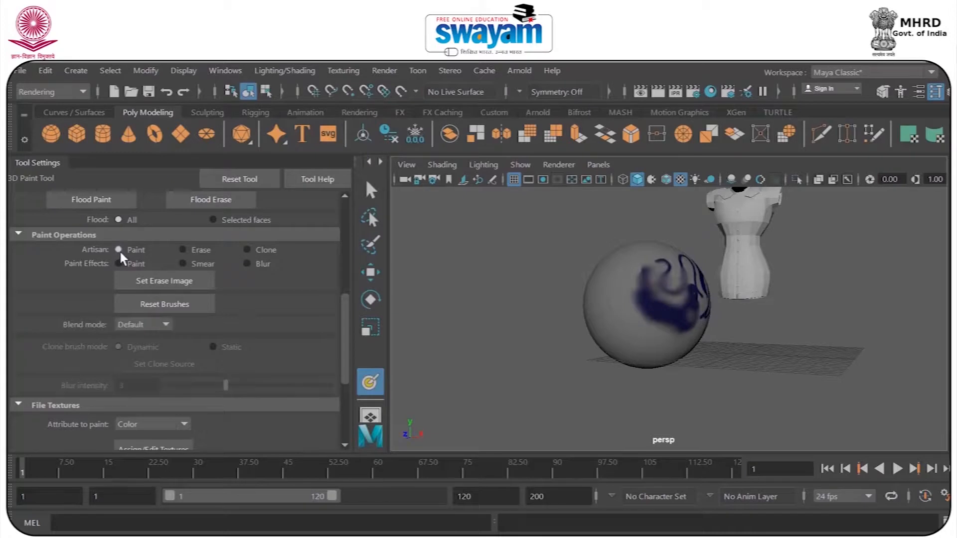
pyautogui.click(187, 249)
pyautogui.scroll(5, 643, 244)
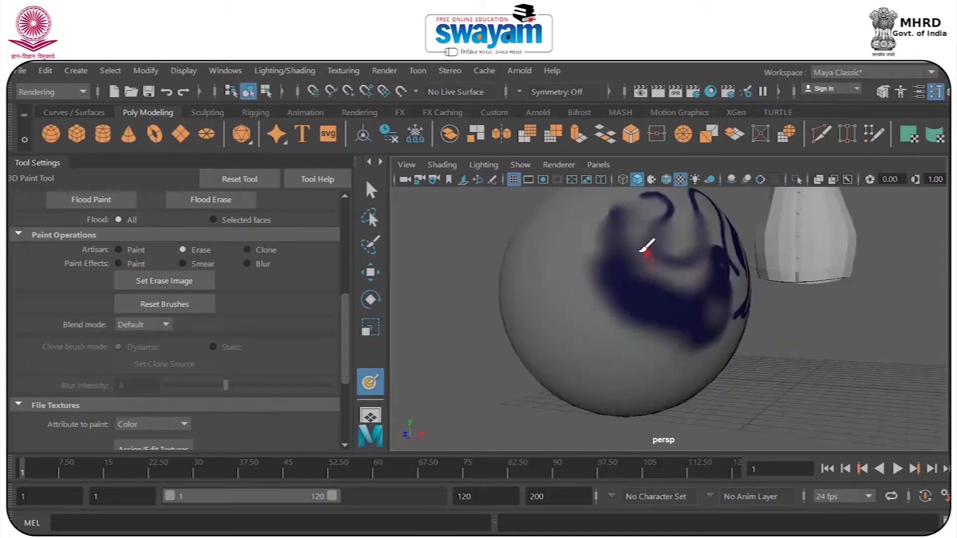
pyautogui.moveTo(621, 234)
pyautogui.mouseDown()
pyautogui.moveTo(626, 189)
pyautogui.moveTo(618, 277)
pyautogui.moveTo(679, 294)
pyautogui.moveTo(626, 299)
pyautogui.moveTo(683, 268)
pyautogui.moveTo(621, 351)
pyautogui.moveTo(655, 341)
pyautogui.mouseUp()
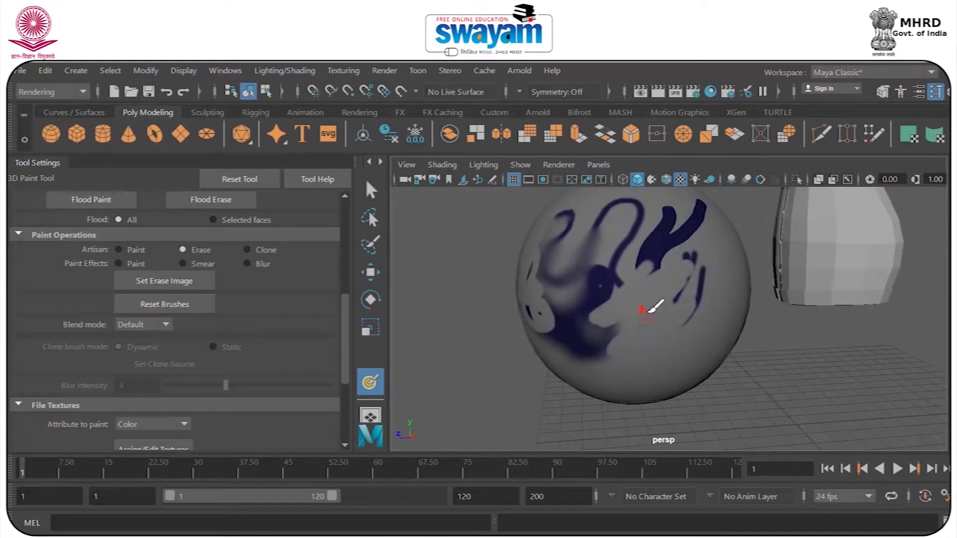
# - Erase the remaining paint from the sphere and enlarge the brush's upper radius to 0.4895
pyautogui.moveTo(341, 300); pyautogui.dragTo(344, 177)
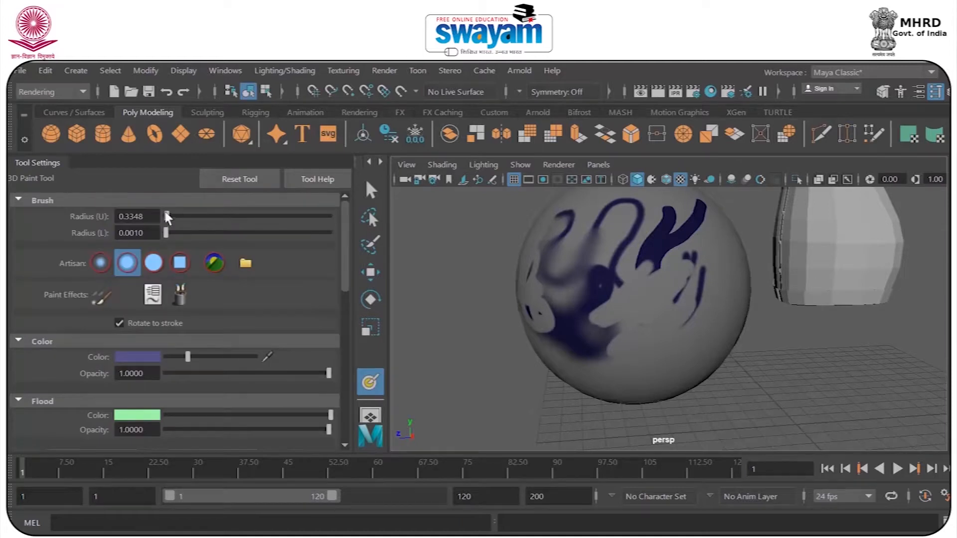
pyautogui.keyDown('alt'); pyautogui.moveTo(568, 261); pyautogui.dragTo(602, 276); pyautogui.keyUp('alt')
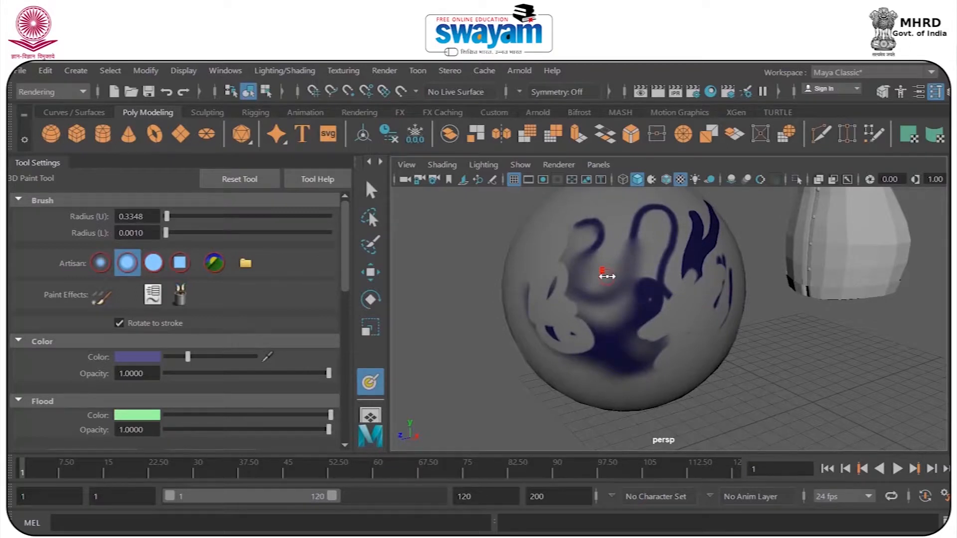
pyautogui.moveTo(638, 277); pyautogui.dragTo(644, 281)
pyautogui.moveTo(607, 237)
pyautogui.mouseDown()
pyautogui.moveTo(618, 240)
pyautogui.moveTo(591, 347)
pyautogui.moveTo(538, 301)
pyautogui.moveTo(656, 342)
pyautogui.moveTo(683, 297)
pyautogui.moveTo(665, 241)
pyautogui.moveTo(619, 287)
pyautogui.mouseUp()
pyautogui.moveTo(684, 246); pyautogui.dragTo(687, 270)
pyautogui.press('b')
pyautogui.moveTo(624, 292); pyautogui.dragTo(590, 303)
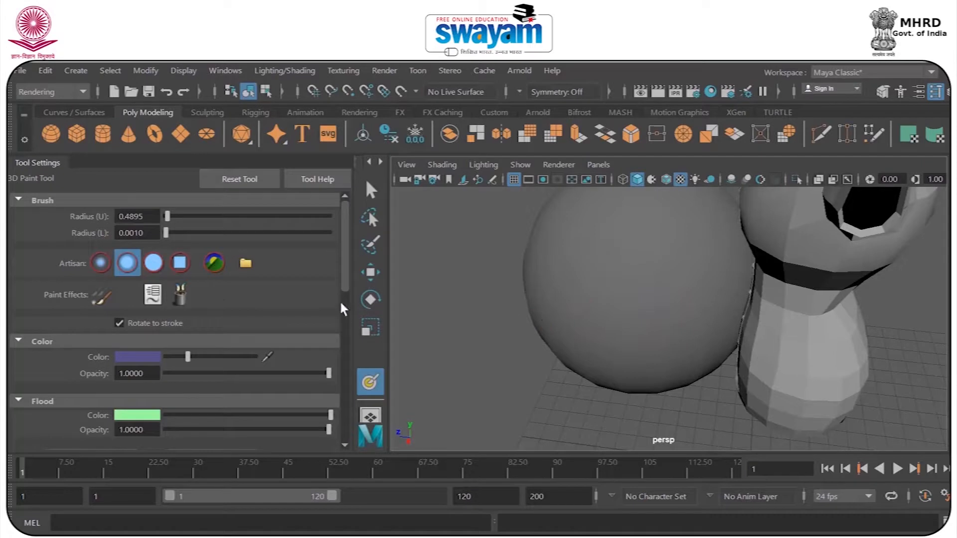
# - Choose the softest round Artisan brush and look over the paint operation and file texture settings
pyautogui.click(100, 262)
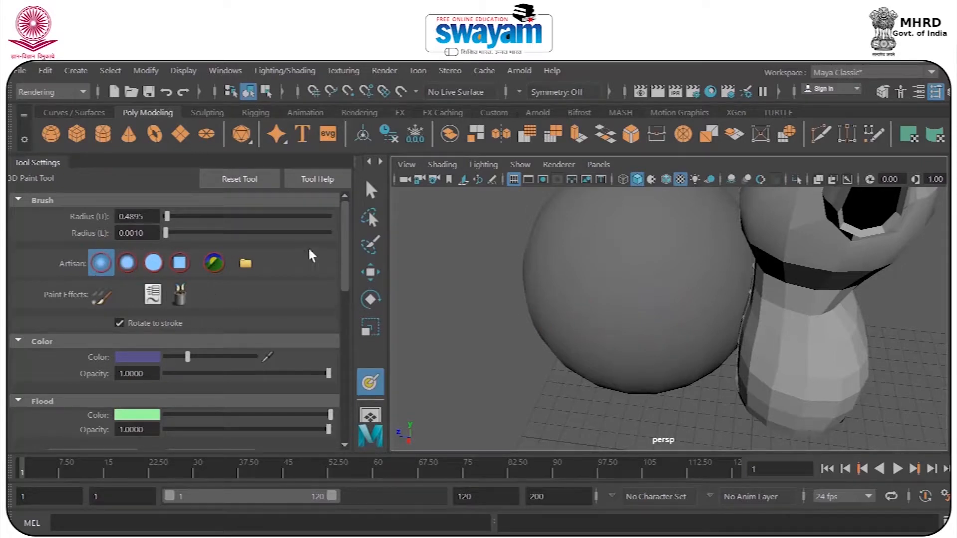
pyautogui.moveTo(346, 235)
pyautogui.mouseDown()
pyautogui.moveTo(347, 379)
pyautogui.moveTo(373, 328)
pyautogui.mouseUp()
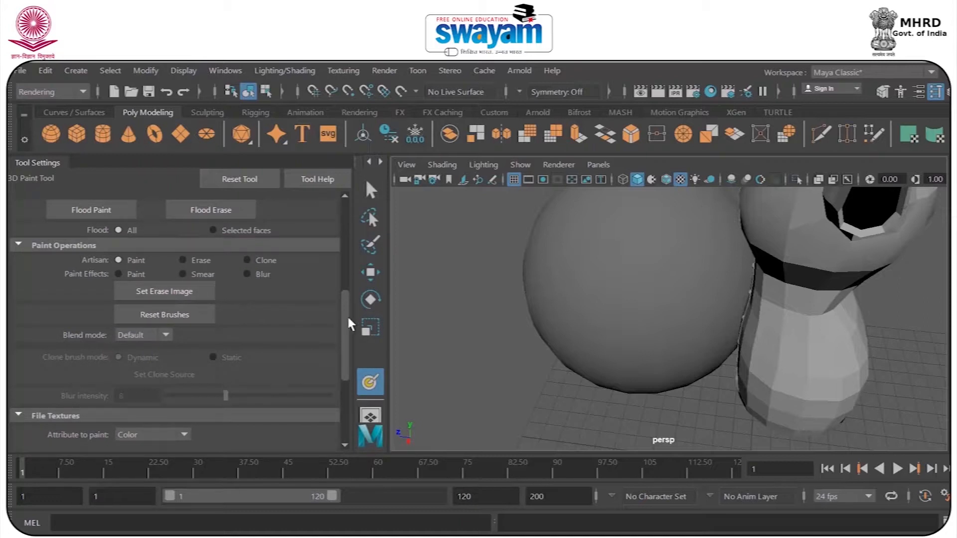
pyautogui.moveTo(346, 324)
pyautogui.mouseDown()
pyautogui.moveTo(348, 238)
pyautogui.moveTo(346, 271)
pyautogui.moveTo(325, 248)
pyautogui.mouseUp()
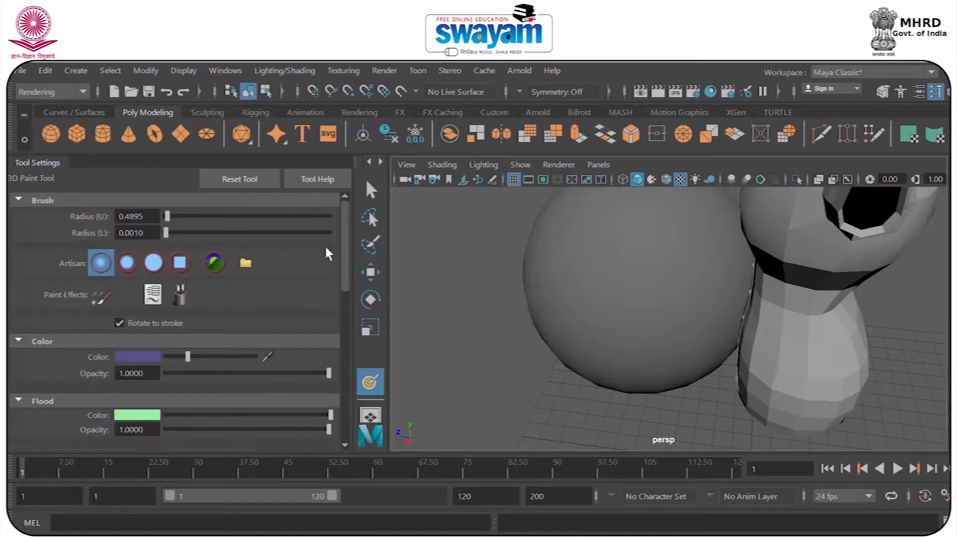
# - Open the Paint Effects brush library and browse its Animal, CityMesh, Clouds, Feathers, Hair and Liquid folders
pyautogui.click(182, 295)
pyautogui.moveTo(114, 118); pyautogui.dragTo(141, 75)
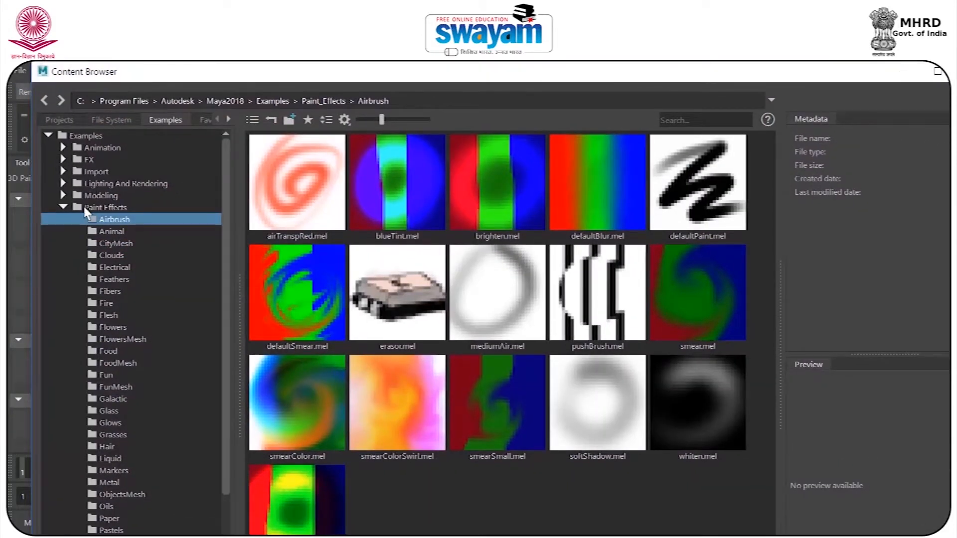
pyautogui.click(120, 232)
pyautogui.click(133, 251)
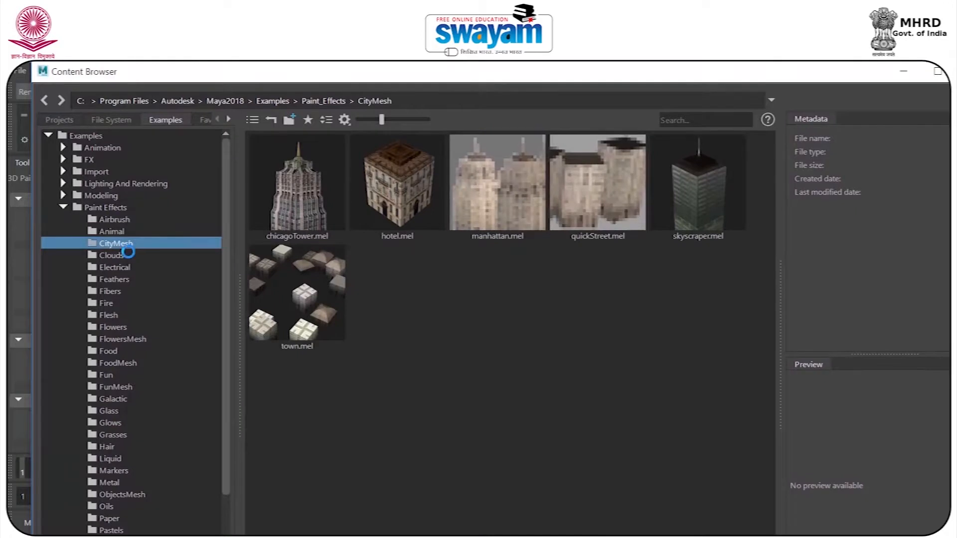
pyautogui.click(129, 254)
pyautogui.click(124, 279)
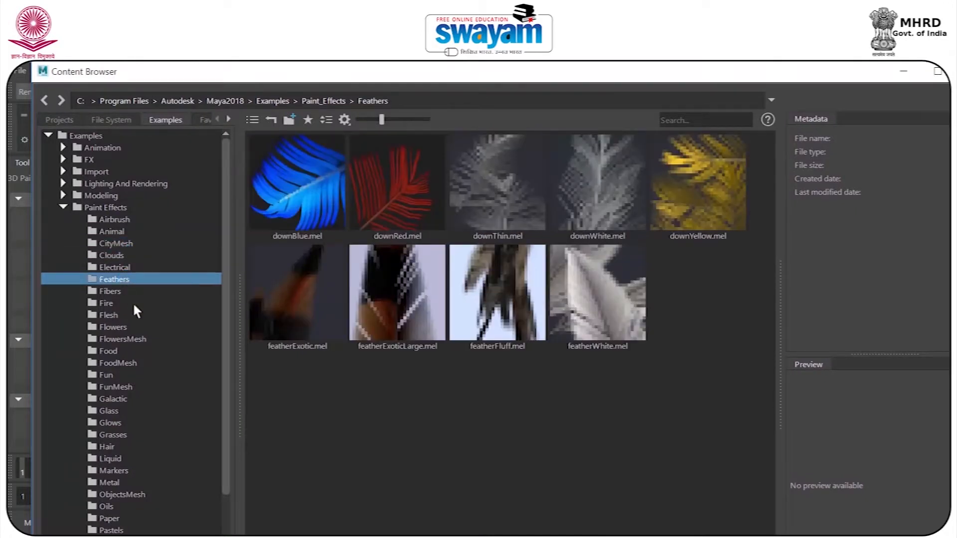
pyautogui.click(107, 447)
pyautogui.click(111, 459)
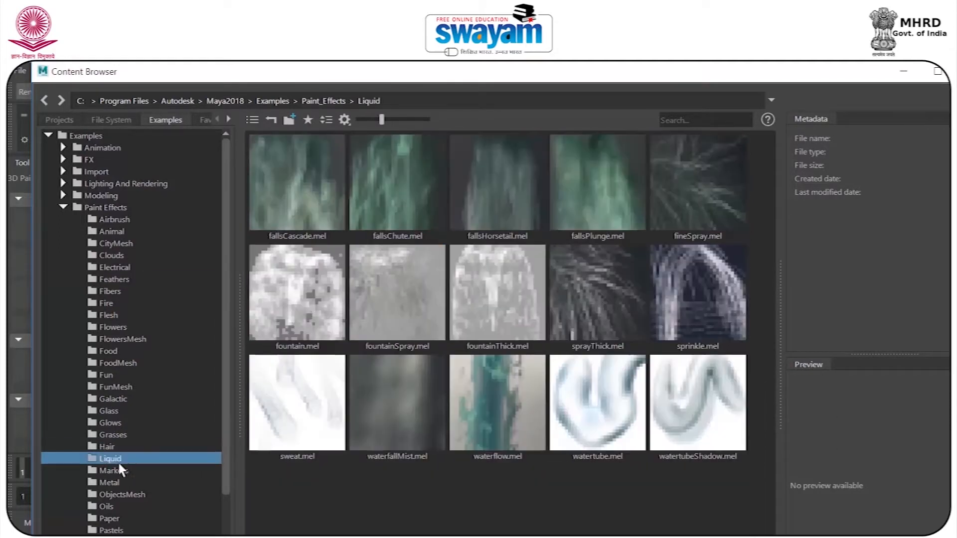
# - Load the tiger.mel flower brush from the FlowersMesh folder and close the brush library
pyautogui.click(114, 328)
pyautogui.click(118, 340)
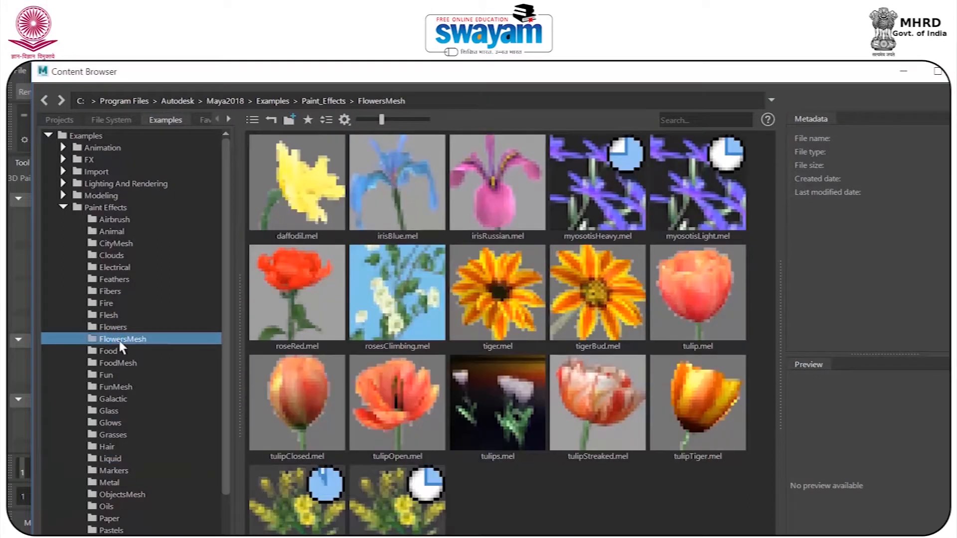
pyautogui.click(531, 283)
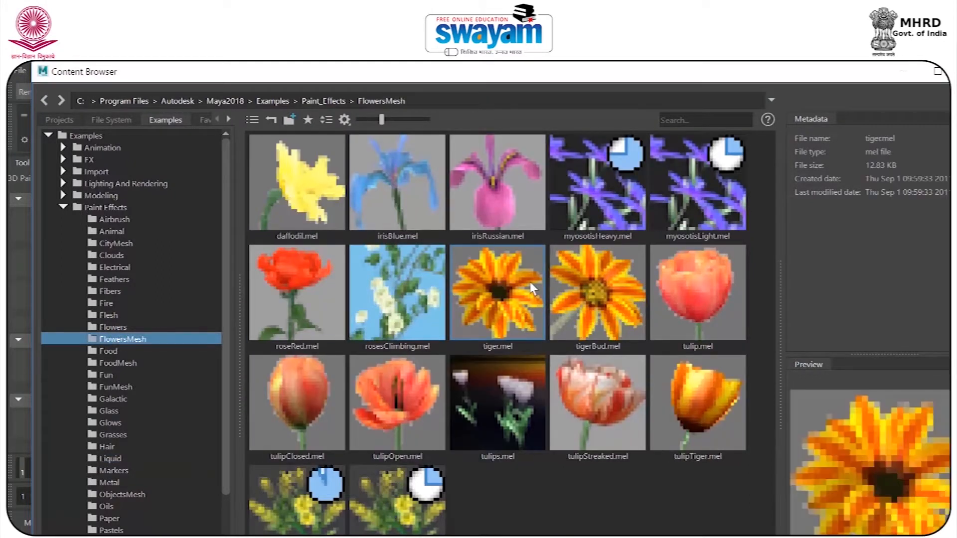
pyautogui.moveTo(880, 77); pyautogui.dragTo(843, 79)
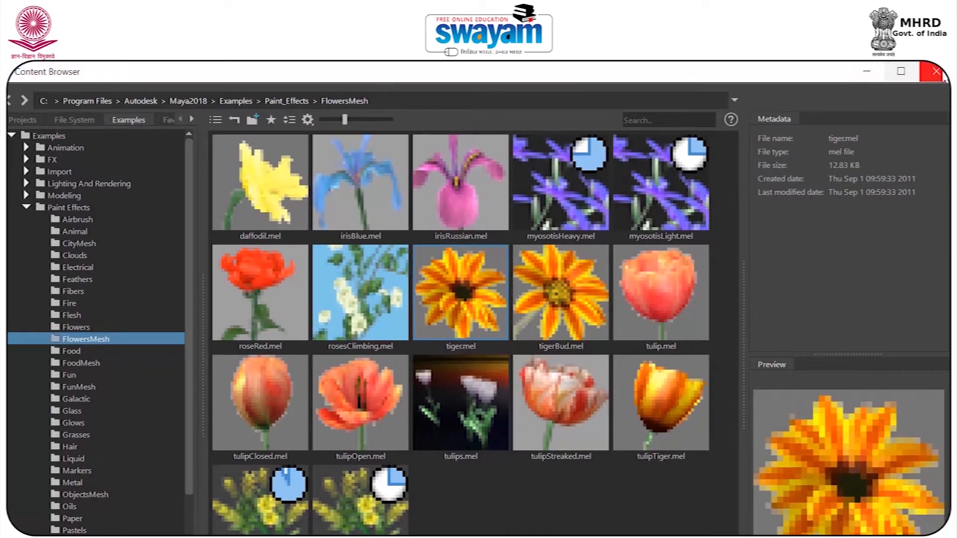
pyautogui.click(936, 72)
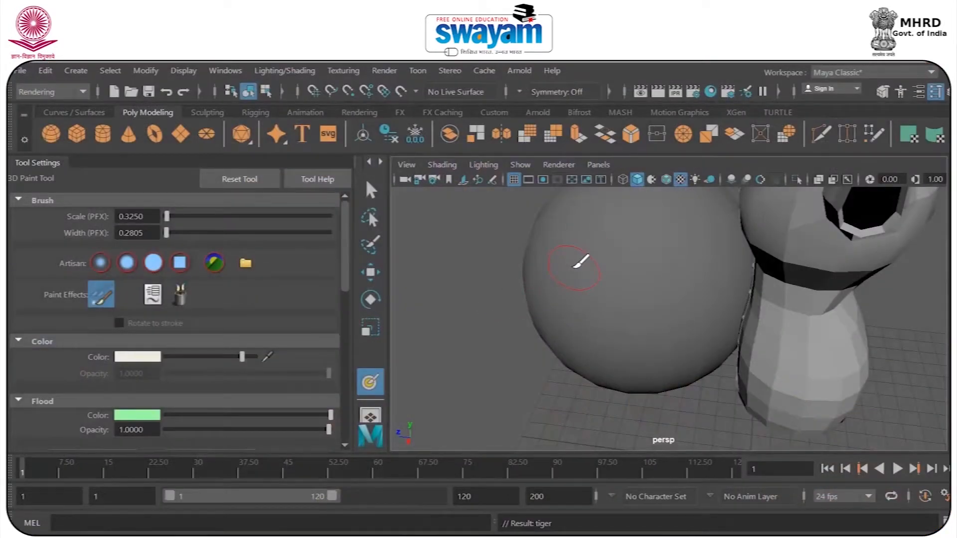
# - Paint bands of tiger flowers around the sphere, leaving the area near its top unpainted
pyautogui.scroll(-3, 598, 254)
pyautogui.moveTo(551, 260)
pyautogui.mouseDown()
pyautogui.moveTo(592, 249)
pyautogui.moveTo(653, 271)
pyautogui.moveTo(690, 236)
pyautogui.moveTo(682, 198)
pyautogui.moveTo(619, 188)
pyautogui.moveTo(532, 249)
pyautogui.mouseUp()
pyautogui.moveTo(679, 205)
pyautogui.mouseDown()
pyautogui.moveTo(720, 235)
pyautogui.moveTo(684, 188)
pyautogui.moveTo(712, 271)
pyautogui.moveTo(689, 345)
pyautogui.moveTo(726, 273)
pyautogui.moveTo(727, 339)
pyautogui.moveTo(598, 327)
pyautogui.moveTo(660, 199)
pyautogui.mouseUp()
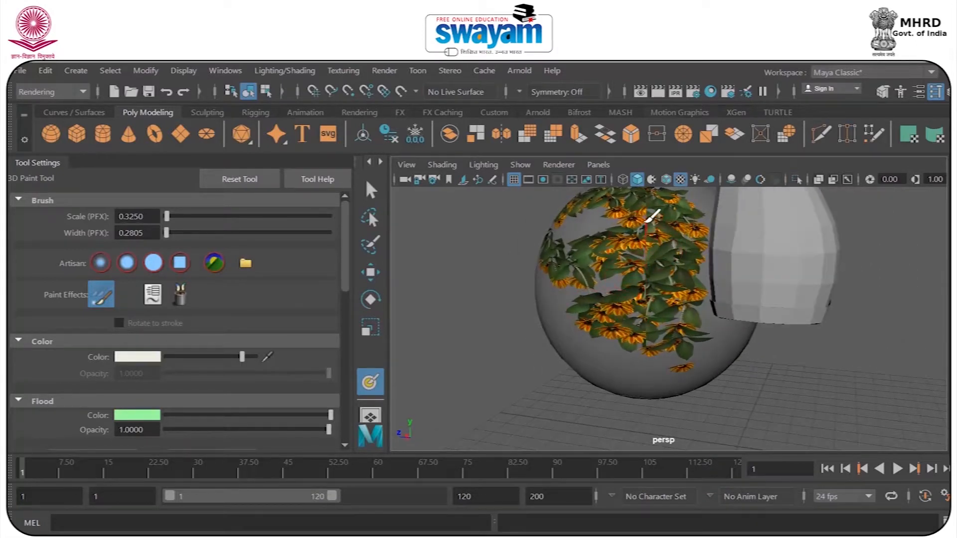
pyautogui.keyDown('alt'); pyautogui.moveTo(642, 244); pyautogui.dragTo(630, 260); pyautogui.keyUp('alt')
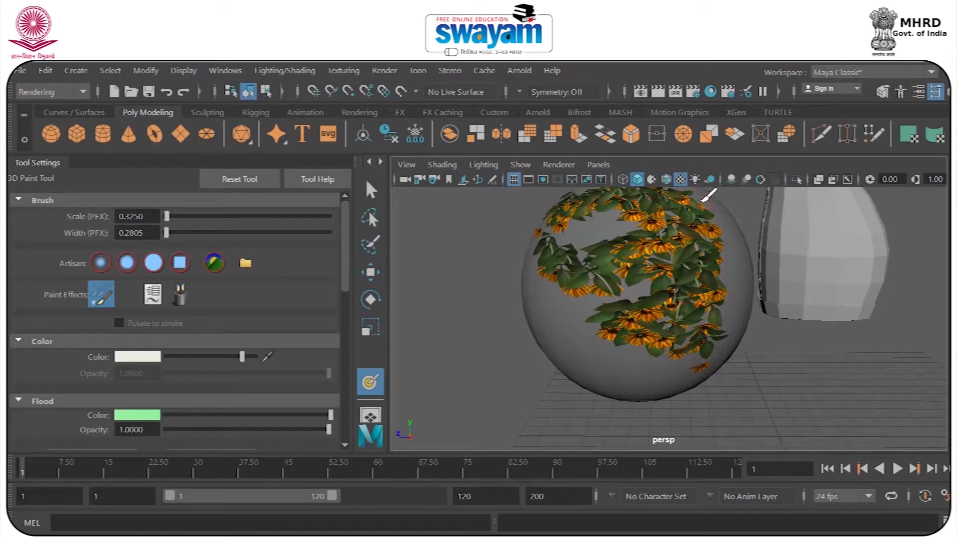
pyautogui.keyDown('alt'); pyautogui.moveTo(609, 299); pyautogui.dragTo(729, 225); pyautogui.keyUp('alt')
pyautogui.moveTo(655, 305)
pyautogui.mouseDown()
pyautogui.moveTo(579, 319)
pyautogui.moveTo(525, 253)
pyautogui.mouseUp()
pyautogui.keyDown('alt'); pyautogui.moveTo(555, 301); pyautogui.dragTo(600, 308); pyautogui.keyUp('alt')
pyautogui.moveTo(580, 231)
pyautogui.mouseDown()
pyautogui.moveTo(545, 220)
pyautogui.moveTo(552, 364)
pyautogui.moveTo(581, 325)
pyautogui.moveTo(680, 394)
pyautogui.moveTo(675, 363)
pyautogui.moveTo(573, 304)
pyautogui.mouseUp()
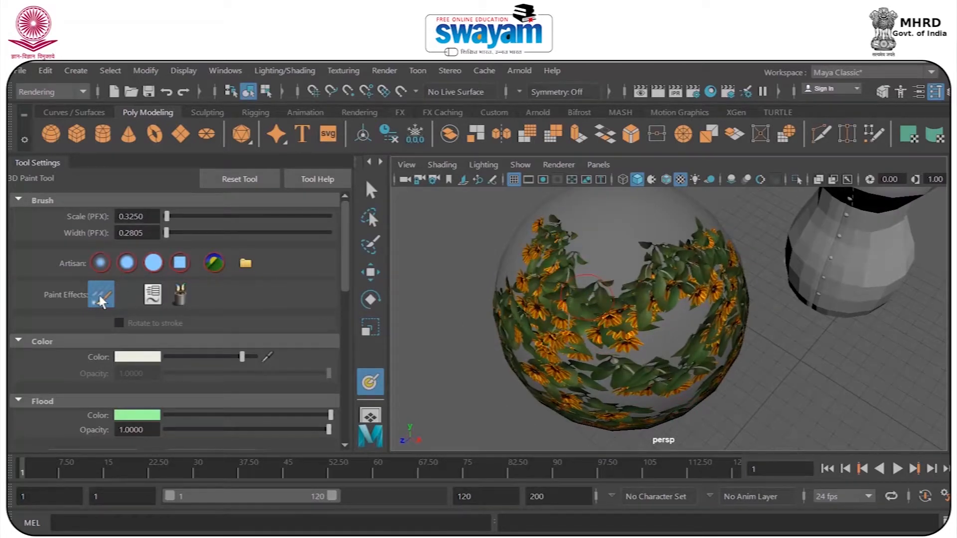
# - Try blue-violet strokes in the bare area near the sphere's top with the softest round brush, and undo them
pyautogui.click(100, 265)
pyautogui.moveTo(566, 243); pyautogui.dragTo(619, 240)
pyautogui.hotkey('ctrl', 'z')
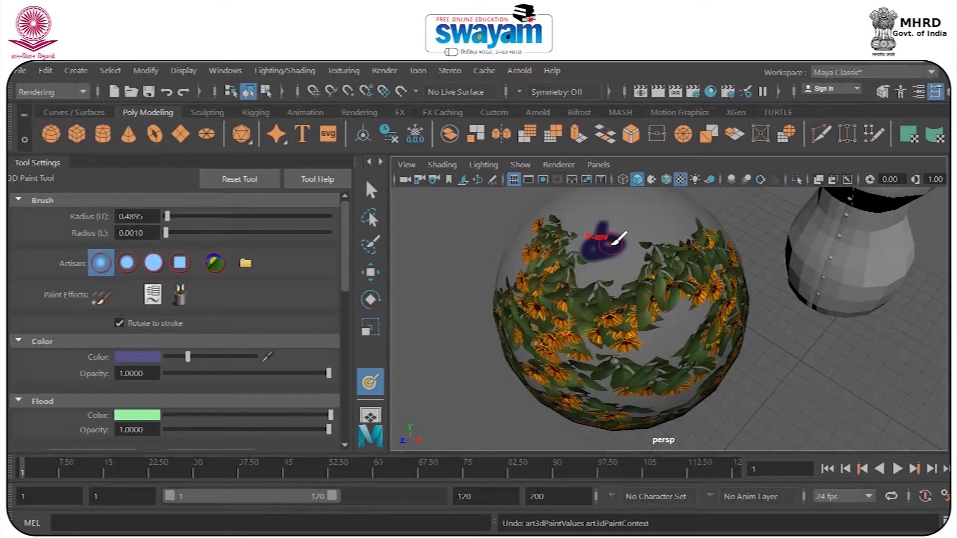
# - Load the spaceGasBlue.mel brush from the Galactic folder and paint blue gas over the bare area near the sphere's top
pyautogui.click(180, 297)
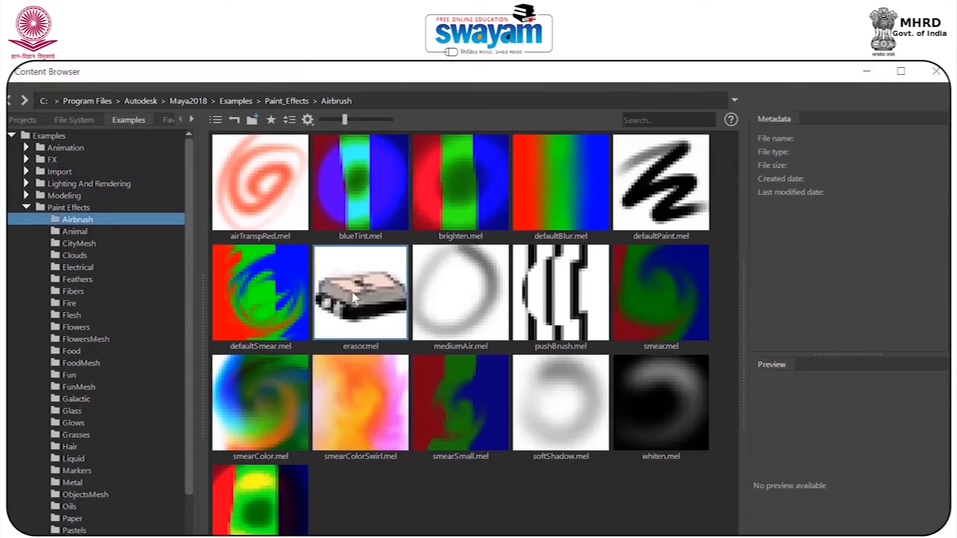
pyautogui.click(64, 399)
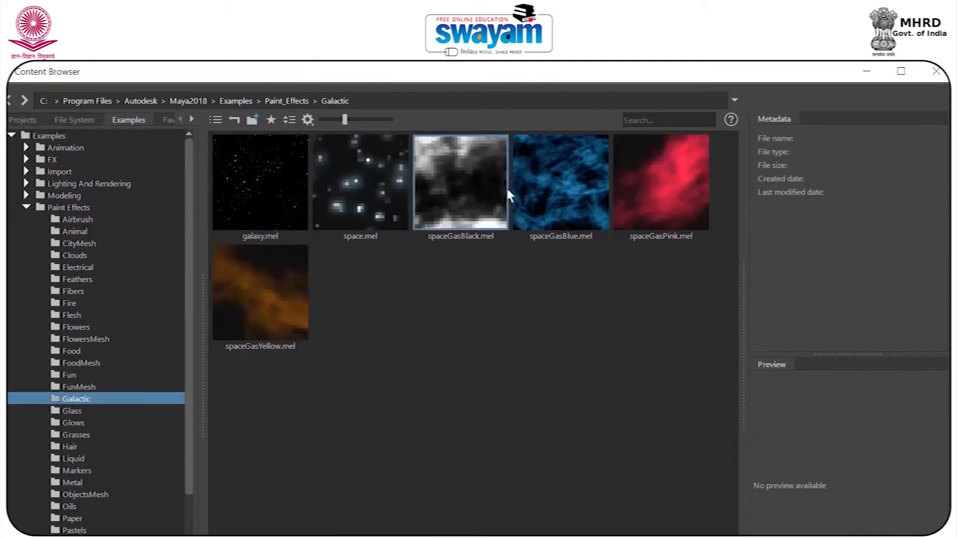
pyautogui.click(563, 177)
pyautogui.click(859, 72)
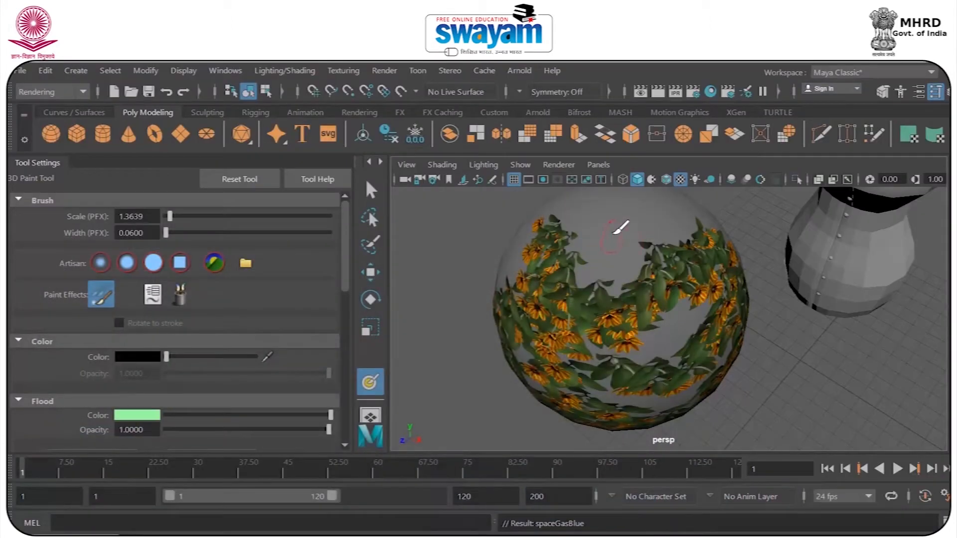
pyautogui.moveTo(588, 240)
pyautogui.mouseDown()
pyautogui.moveTo(585, 279)
pyautogui.moveTo(626, 265)
pyautogui.moveTo(628, 279)
pyautogui.moveTo(643, 241)
pyautogui.moveTo(665, 221)
pyautogui.moveTo(688, 225)
pyautogui.moveTo(630, 240)
pyautogui.moveTo(583, 215)
pyautogui.moveTo(545, 223)
pyautogui.mouseUp()
pyautogui.moveTo(342, 255)
pyautogui.mouseDown()
pyautogui.moveTo(334, 353)
pyautogui.moveTo(335, 345)
pyautogui.mouseUp()
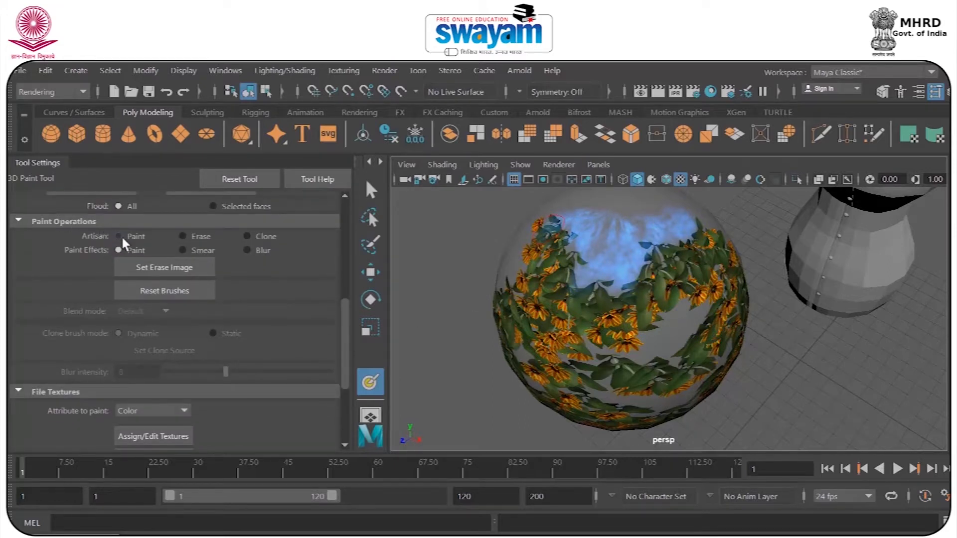
# - Blur areas of the flowers and blue gas with the Paint Effects Blur operation, using blur intensities of 8, 3 and 10
pyautogui.click(247, 250)
pyautogui.moveTo(615, 336)
pyautogui.mouseDown()
pyautogui.moveTo(641, 342)
pyautogui.moveTo(646, 323)
pyautogui.moveTo(618, 279)
pyautogui.moveTo(619, 253)
pyautogui.moveTo(601, 290)
pyautogui.moveTo(586, 262)
pyautogui.moveTo(581, 198)
pyautogui.moveTo(543, 241)
pyautogui.moveTo(549, 229)
pyautogui.moveTo(547, 267)
pyautogui.moveTo(505, 304)
pyautogui.mouseUp()
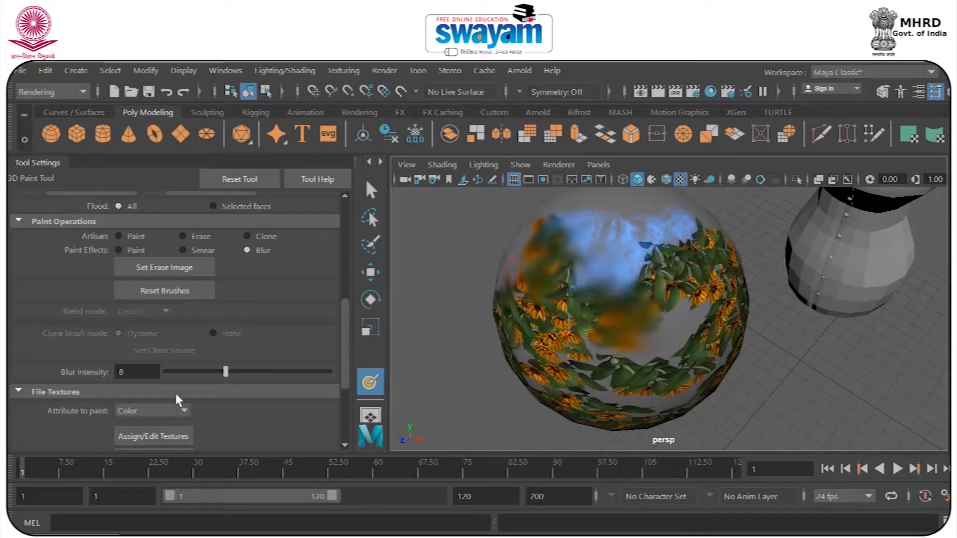
pyautogui.moveTo(227, 379); pyautogui.dragTo(364, 379)
pyautogui.moveTo(641, 264)
pyautogui.mouseDown()
pyautogui.moveTo(687, 272)
pyautogui.moveTo(693, 284)
pyautogui.moveTo(673, 271)
pyautogui.moveTo(657, 293)
pyautogui.moveTo(690, 282)
pyautogui.moveTo(727, 301)
pyautogui.moveTo(718, 261)
pyautogui.moveTo(698, 247)
pyautogui.mouseUp()
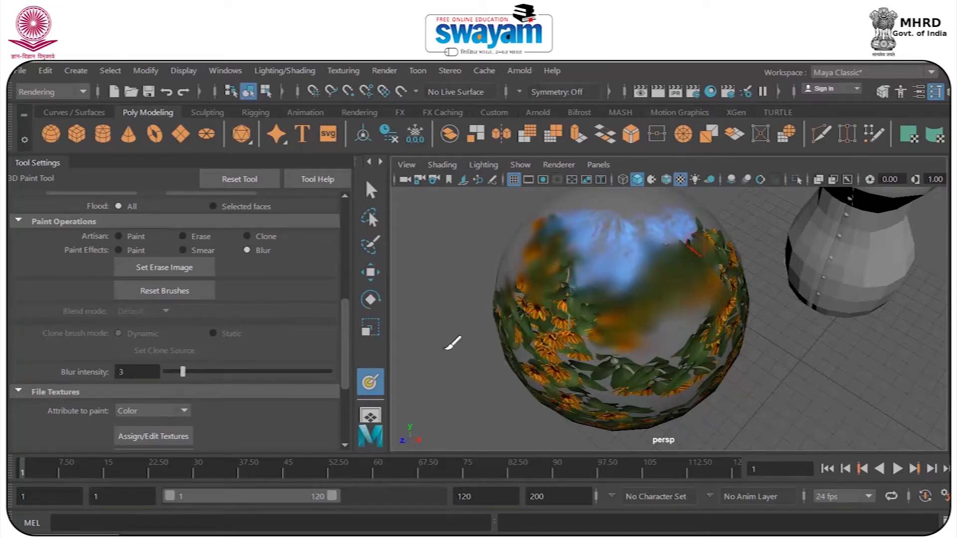
pyautogui.moveTo(572, 310)
pyautogui.mouseDown()
pyautogui.moveTo(560, 296)
pyautogui.moveTo(572, 274)
pyautogui.moveTo(590, 359)
pyautogui.mouseUp()
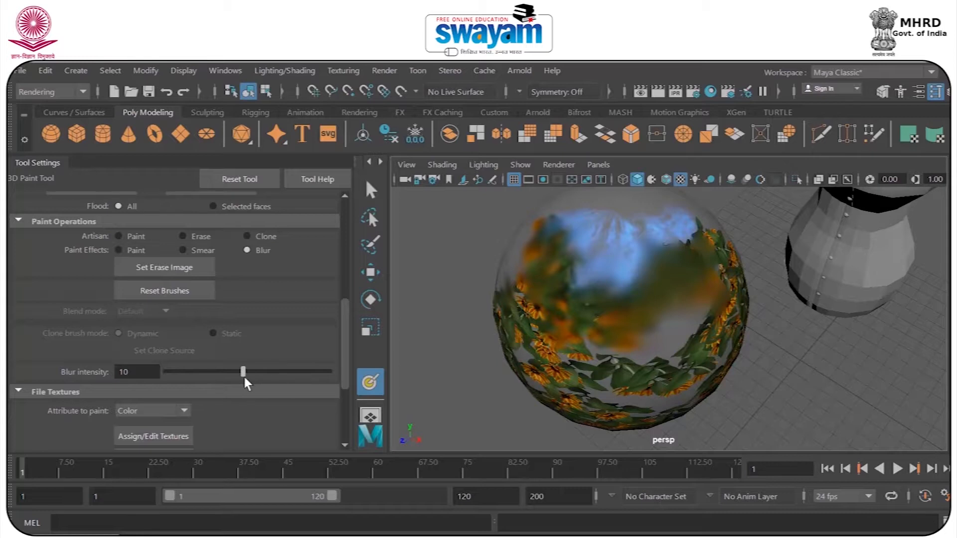
pyautogui.moveTo(557, 361)
pyautogui.mouseDown()
pyautogui.moveTo(540, 378)
pyautogui.moveTo(538, 347)
pyautogui.moveTo(553, 357)
pyautogui.mouseUp()
pyautogui.keyDown('alt'); pyautogui.moveTo(553, 357); pyautogui.dragTo(583, 338); pyautogui.keyUp('alt')
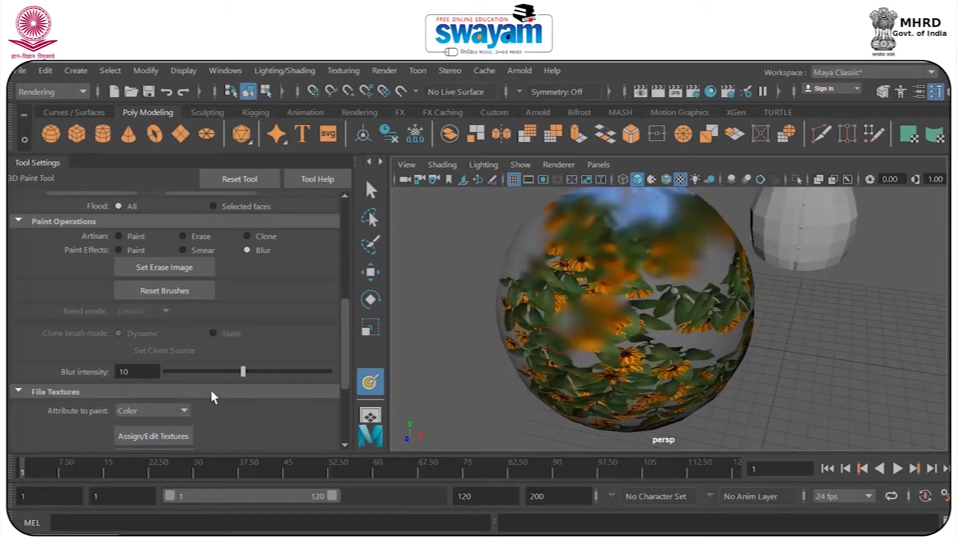
# - Expand the Stroke settings and paint with the softest round Artisan brush in blue-violet on the sphere
pyautogui.moveTo(343, 310); pyautogui.dragTo(342, 357)
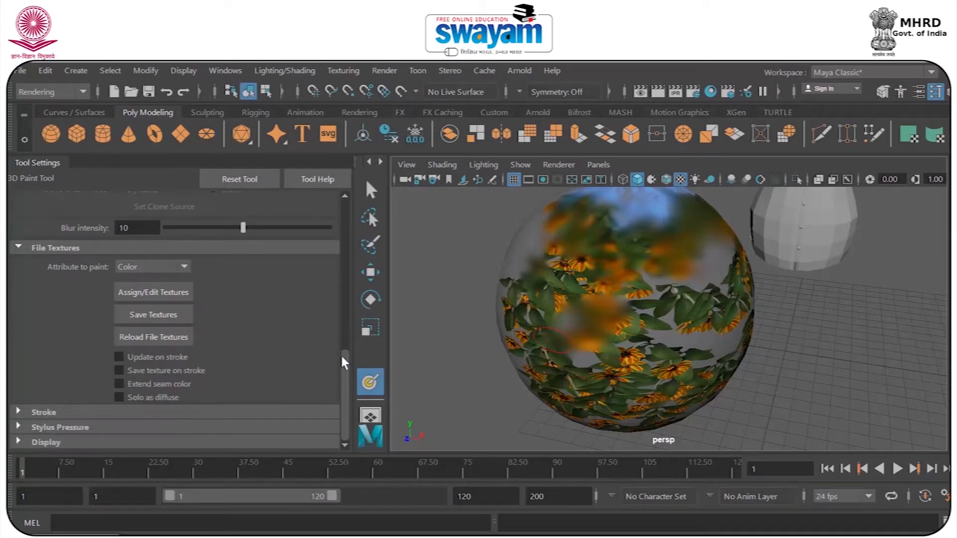
pyautogui.click(198, 416)
pyautogui.moveTo(347, 361); pyautogui.dragTo(347, 396)
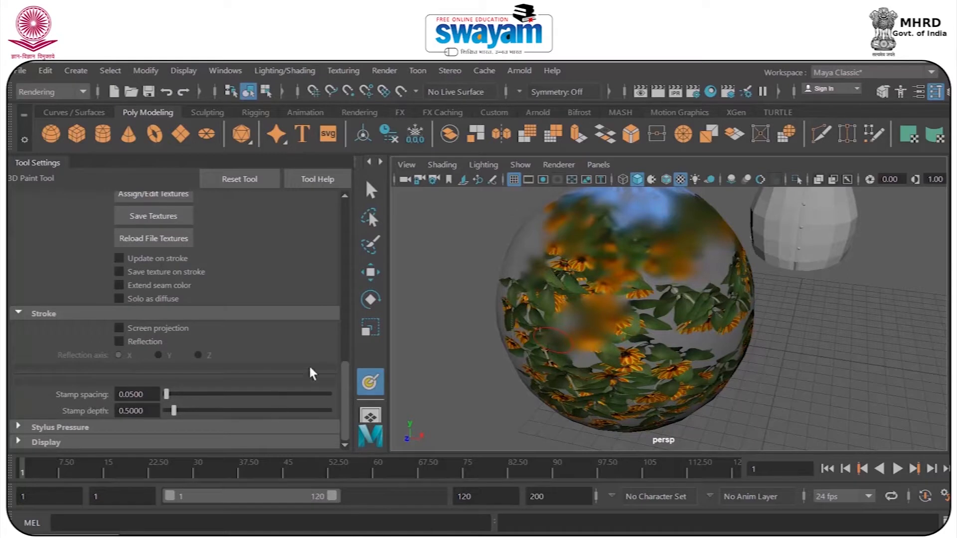
pyautogui.moveTo(347, 372); pyautogui.dragTo(347, 209)
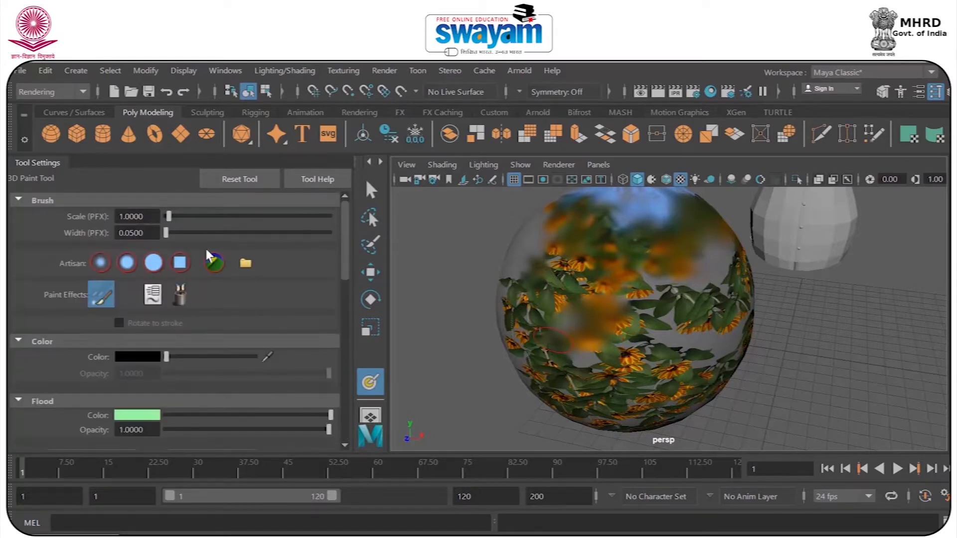
pyautogui.click(98, 264)
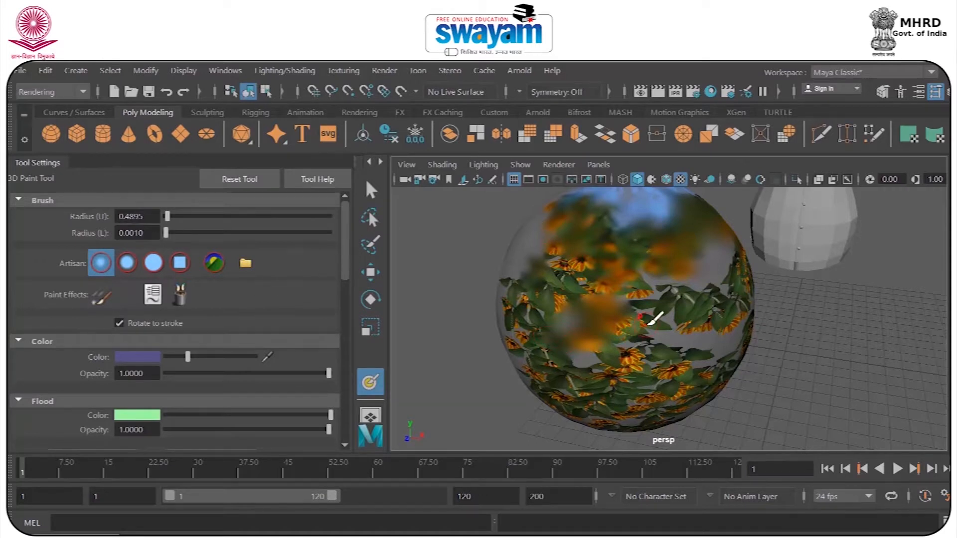
pyautogui.moveTo(652, 317); pyautogui.dragTo(705, 331)
pyautogui.moveTo(562, 299)
pyautogui.keyDown('alt'); pyautogui.mouseDown()
pyautogui.moveTo(694, 351)
pyautogui.moveTo(608, 268)
pyautogui.moveTo(600, 271)
pyautogui.mouseUp(); pyautogui.keyUp('alt')
# - Raise the stamp spacing to about 1.6 and paint separated blue-violet dabs across the sphere's bare side
pyautogui.moveTo(346, 255); pyautogui.dragTo(352, 416)
pyautogui.moveTo(169, 394); pyautogui.dragTo(200, 394)
pyautogui.moveTo(658, 400)
pyautogui.mouseDown()
pyautogui.moveTo(567, 299)
pyautogui.moveTo(645, 380)
pyautogui.moveTo(588, 273)
pyautogui.moveTo(663, 367)
pyautogui.mouseUp()
pyautogui.moveTo(200, 394); pyautogui.dragTo(187, 394)
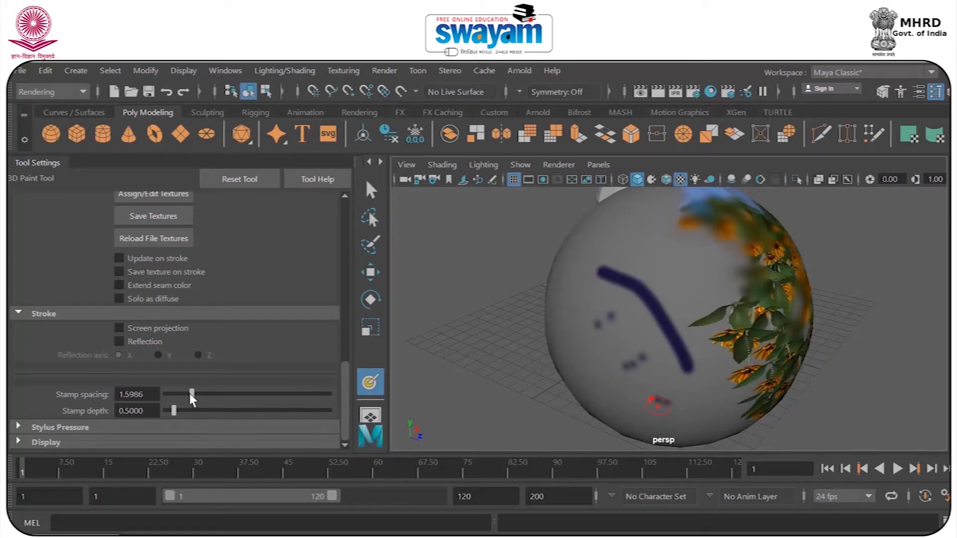
pyautogui.moveTo(554, 300)
pyautogui.mouseDown()
pyautogui.moveTo(633, 354)
pyautogui.moveTo(727, 350)
pyautogui.moveTo(662, 212)
pyautogui.moveTo(583, 278)
pyautogui.moveTo(689, 403)
pyautogui.moveTo(725, 415)
pyautogui.mouseUp()
# - Paint a solid stroke at 0.0100 stamp spacing and a beaded one at 0.3985, leaving the spacing at 0.0010
pyautogui.moveTo(629, 260); pyautogui.dragTo(732, 326)
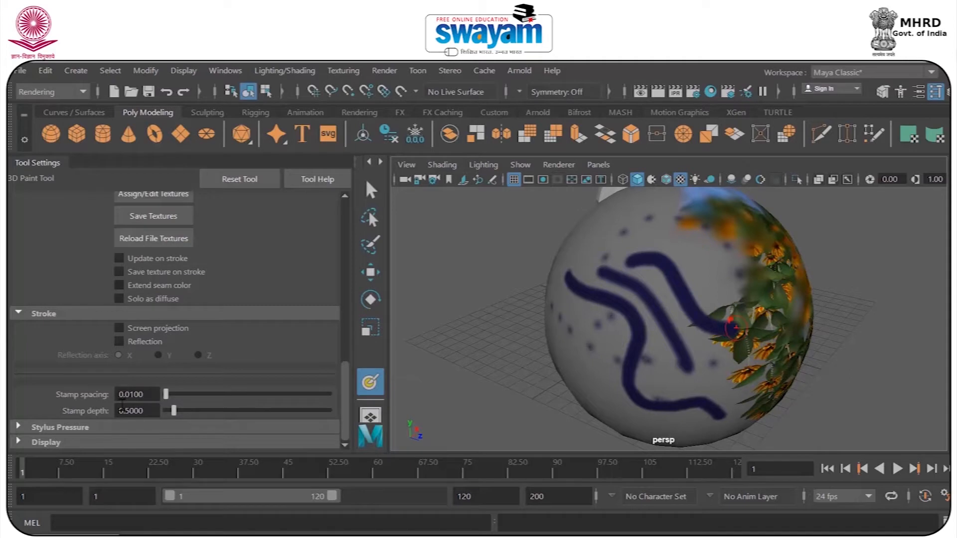
pyautogui.moveTo(166, 395); pyautogui.dragTo(170, 395)
pyautogui.moveTo(555, 320)
pyautogui.mouseDown()
pyautogui.moveTo(608, 391)
pyautogui.moveTo(688, 431)
pyautogui.mouseUp()
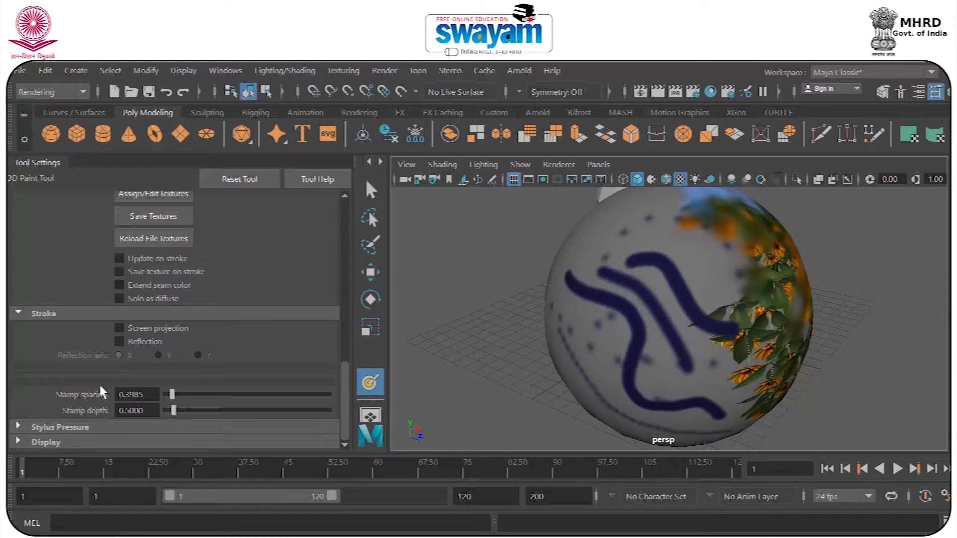
pyautogui.moveTo(172, 394); pyautogui.dragTo(59, 404)
# - Expand the Stylus Pressure and Display settings to review their options
pyautogui.click(83, 427)
pyautogui.moveTo(338, 363); pyautogui.dragTo(336, 416)
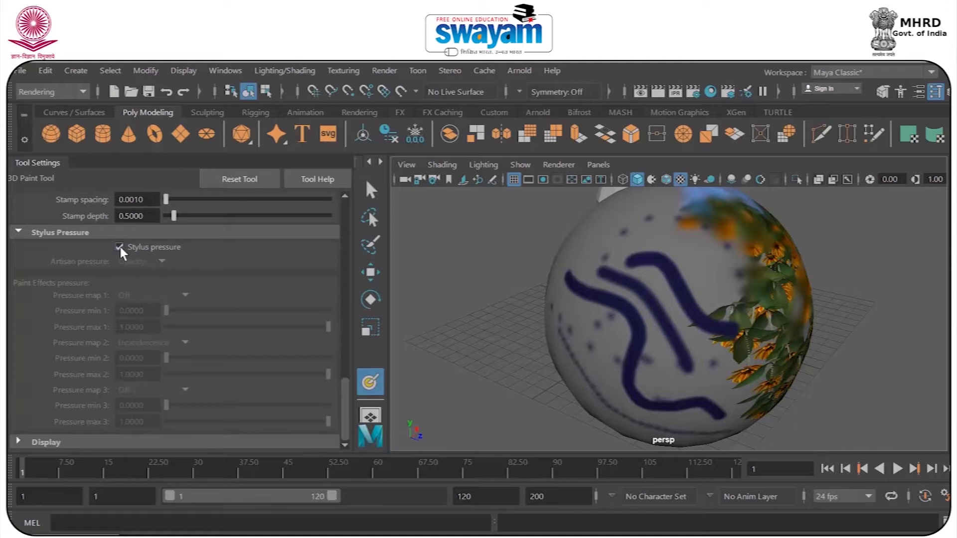
pyautogui.click(33, 444)
pyautogui.moveTo(342, 395); pyautogui.dragTo(339, 412)
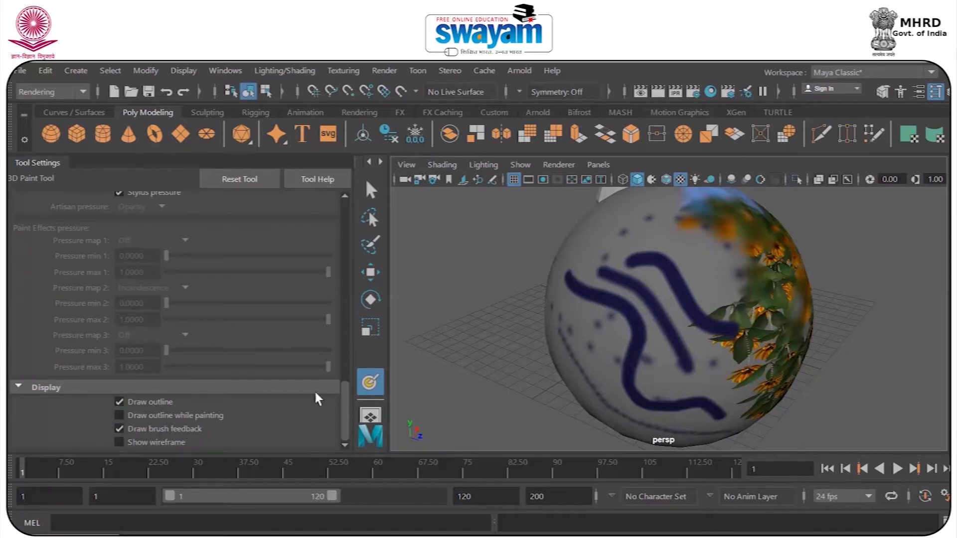
# - Save the sphere's painted color texture to file
pyautogui.moveTo(342, 394); pyautogui.dragTo(341, 299)
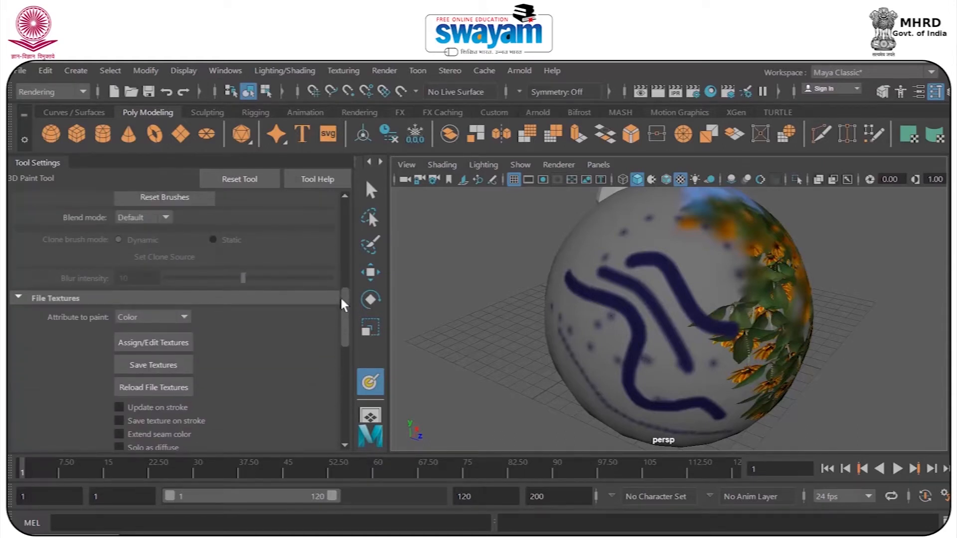
pyautogui.click(160, 365)
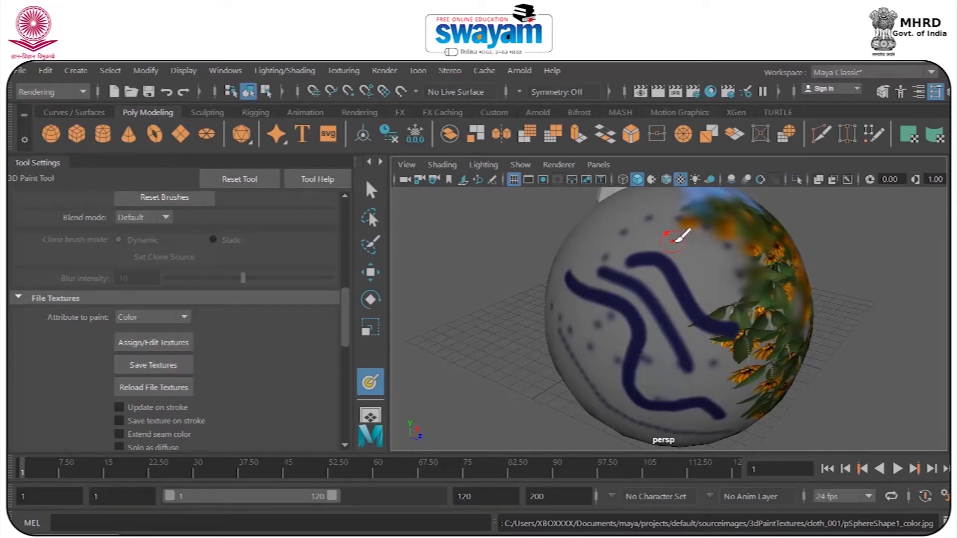
# - Change the brush paint color from blue-violet to a light salmon red
pyautogui.moveTo(344, 299); pyautogui.dragTo(344, 257)
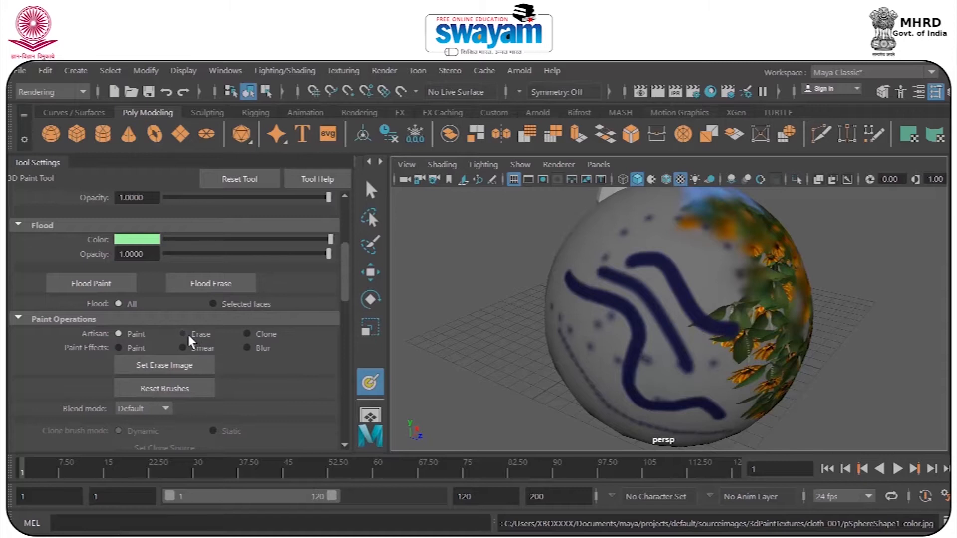
pyautogui.scroll(-1, 345, 244)
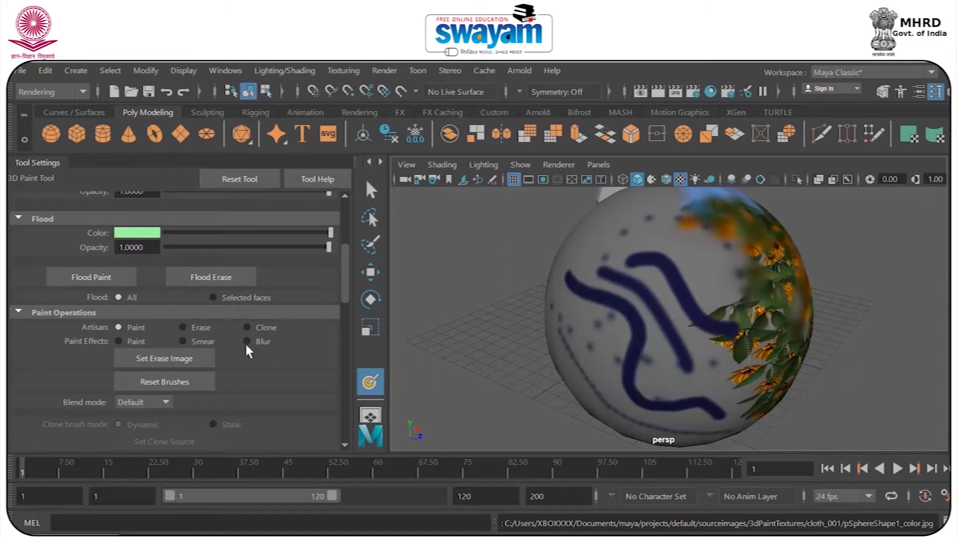
pyautogui.moveTo(346, 263); pyautogui.dragTo(352, 238)
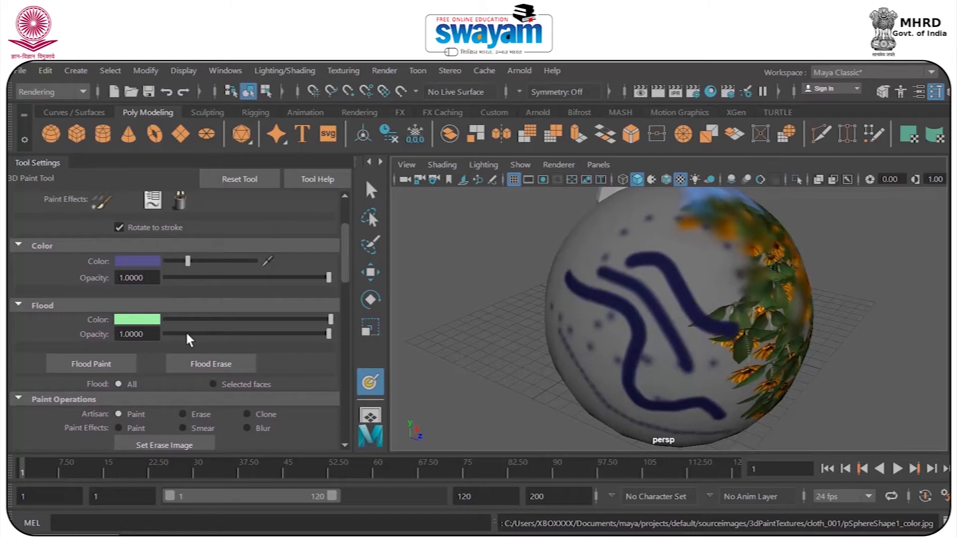
pyautogui.click(137, 263)
pyautogui.click(140, 260)
pyautogui.moveTo(119, 300); pyautogui.dragTo(202, 331)
pyautogui.click(202, 337)
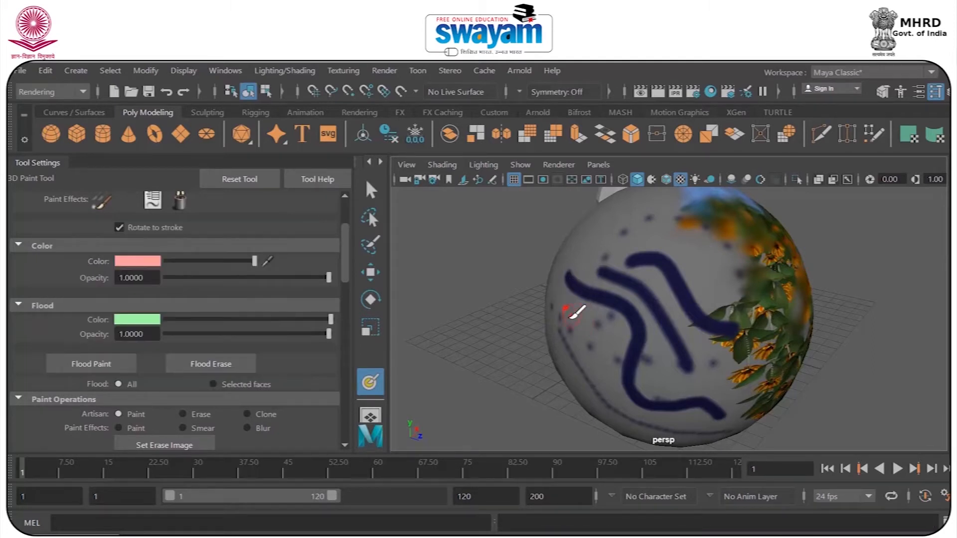
# - Paint salmon-red zigzag strokes at full opacity on the bare area beside the blue-violet strokes
pyautogui.keyDown('alt'); pyautogui.moveTo(571, 309); pyautogui.dragTo(633, 256); pyautogui.keyUp('alt')
pyautogui.moveTo(632, 205); pyautogui.dragTo(616, 295)
pyautogui.moveTo(635, 214); pyautogui.dragTo(665, 241)
# - Lower the brush opacity in stages to 0.1651, painting a salmon-red patch below the zigzag at each setting
pyautogui.moveTo(329, 278); pyautogui.dragTo(230, 278)
pyautogui.moveTo(667, 294)
pyautogui.mouseDown()
pyautogui.moveTo(669, 355)
pyautogui.moveTo(661, 340)
pyautogui.moveTo(675, 384)
pyautogui.moveTo(686, 355)
pyautogui.mouseUp()
pyautogui.moveTo(230, 277); pyautogui.dragTo(194, 278)
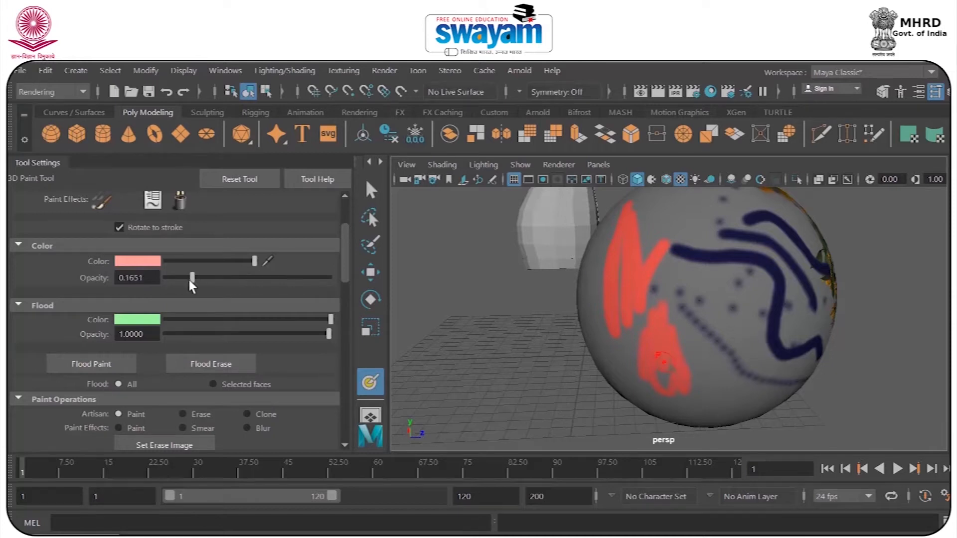
pyautogui.moveTo(616, 358)
pyautogui.mouseDown()
pyautogui.moveTo(626, 331)
pyautogui.moveTo(648, 394)
pyautogui.mouseUp()
# - Paint a faint stroke beside the red patch at 0.0196 opacity and restore the brush opacity to 1
pyautogui.click(167, 278)
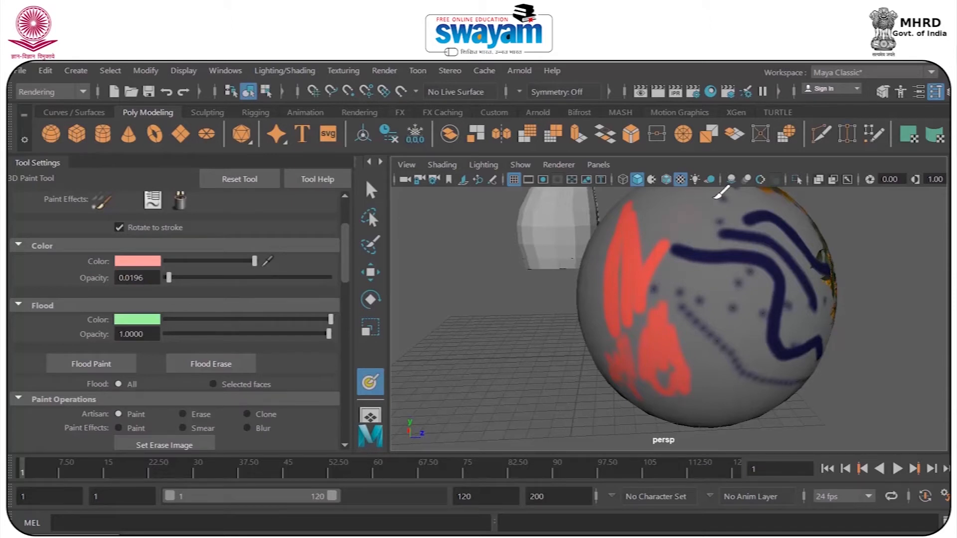
pyautogui.scroll(10, 695, 209)
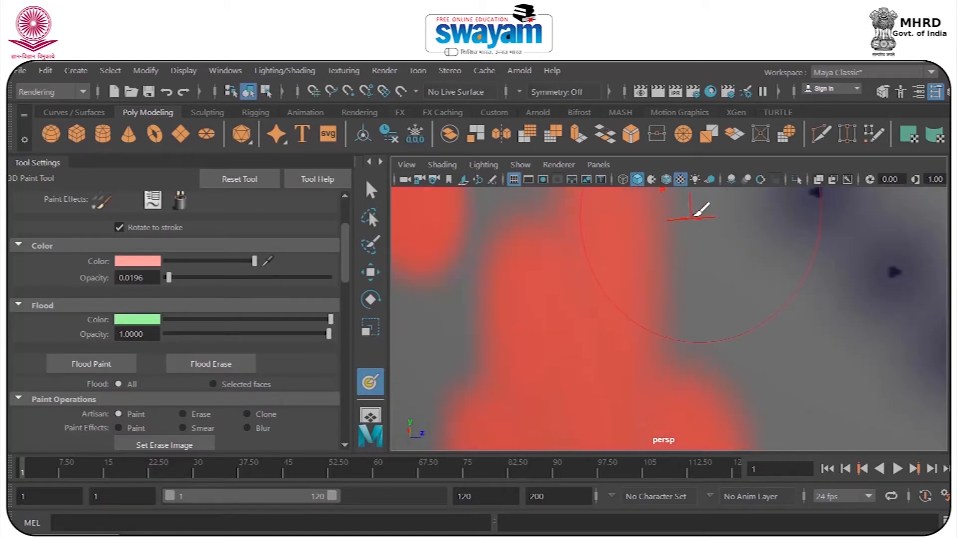
pyautogui.scroll(-5, 701, 212)
pyautogui.moveTo(707, 261)
pyautogui.mouseDown()
pyautogui.moveTo(705, 309)
pyautogui.moveTo(688, 326)
pyautogui.mouseUp()
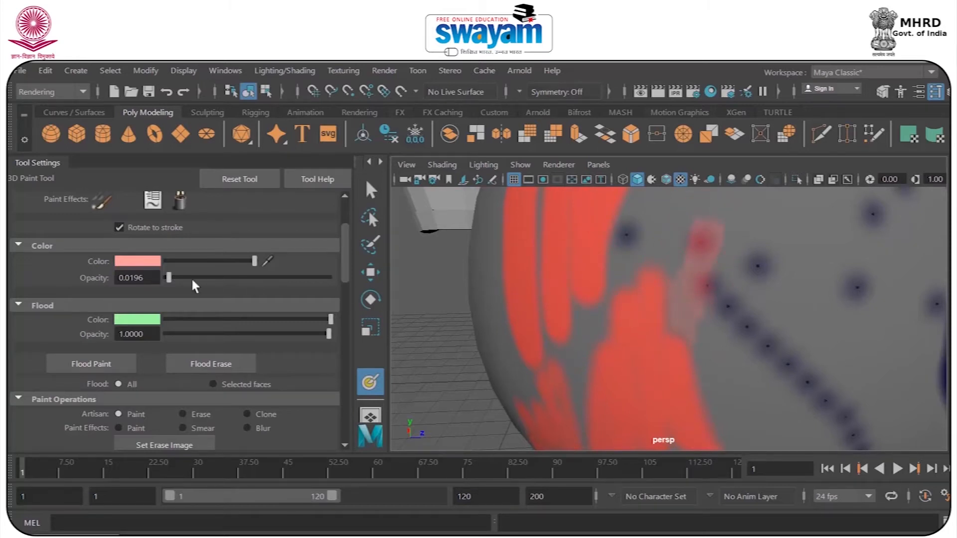
pyautogui.moveTo(169, 278); pyautogui.dragTo(332, 278)
pyautogui.scroll(-5, 628, 256)
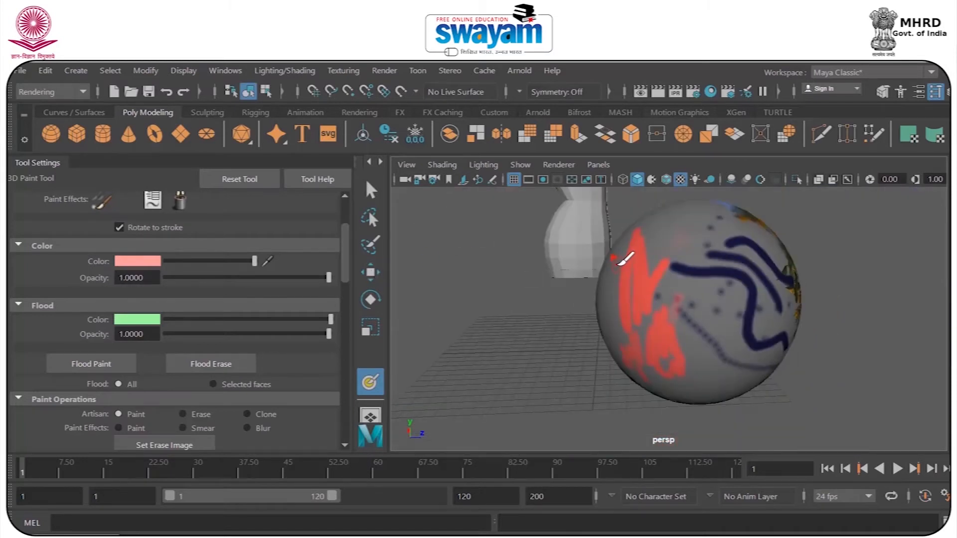
pyautogui.keyDown('alt'); pyautogui.moveTo(604, 261); pyautogui.dragTo(643, 271); pyautogui.keyUp('alt')
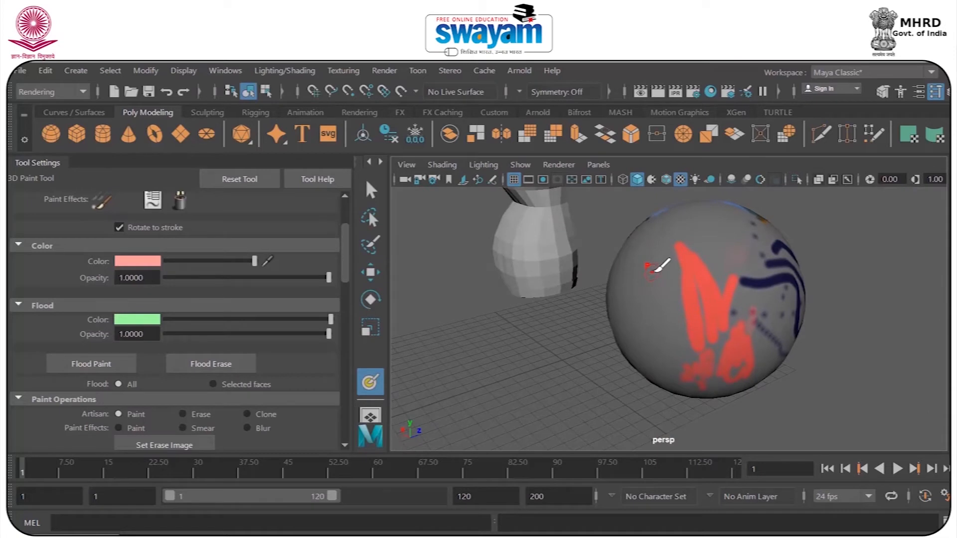
pyautogui.moveTo(345, 234); pyautogui.dragTo(349, 208)
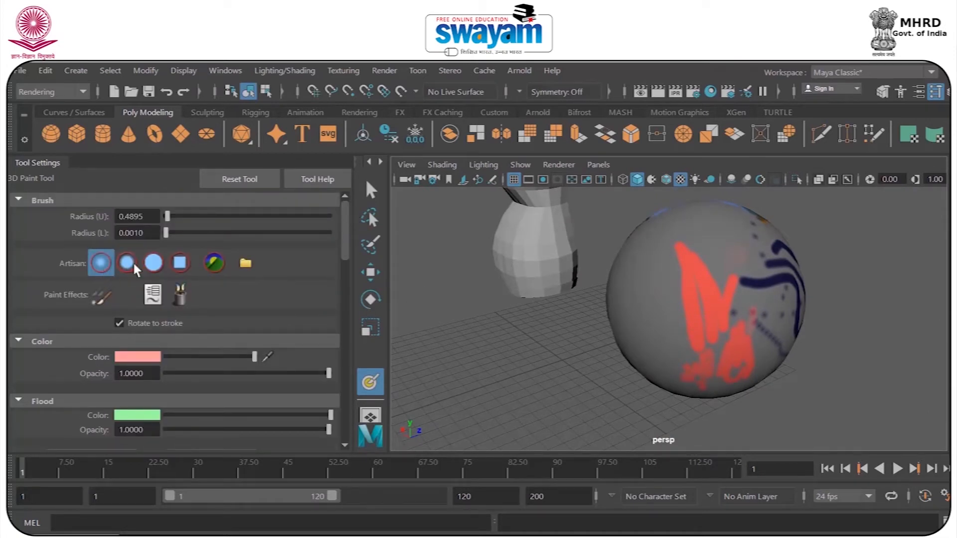
pyautogui.click(215, 263)
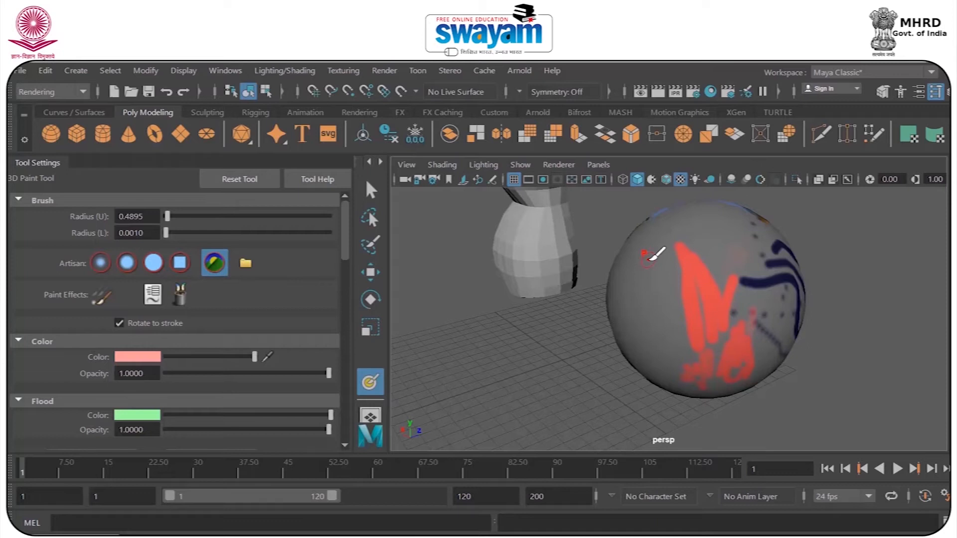
pyautogui.click(100, 263)
pyautogui.moveTo(345, 244); pyautogui.dragTo(343, 301)
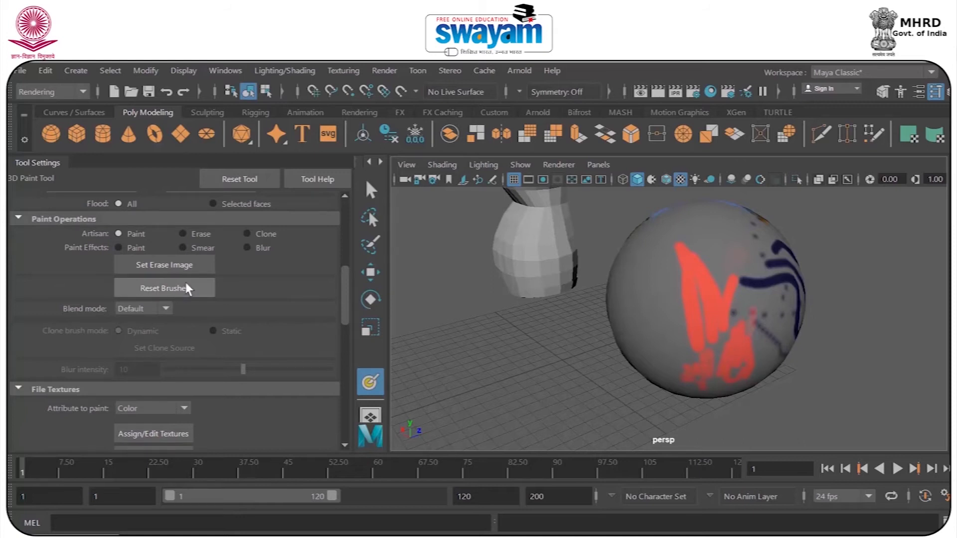
# - Open the Paint Effects brush library and browse the Pastels, Paper, Oils, ObjectsMesh and Metal folders
pyautogui.moveTo(345, 293); pyautogui.dragTo(340, 205)
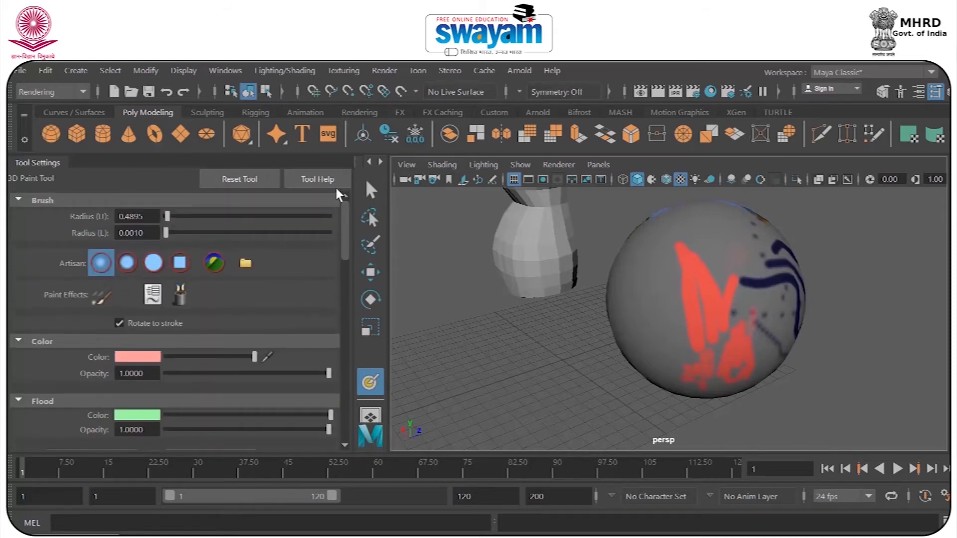
pyautogui.click(182, 291)
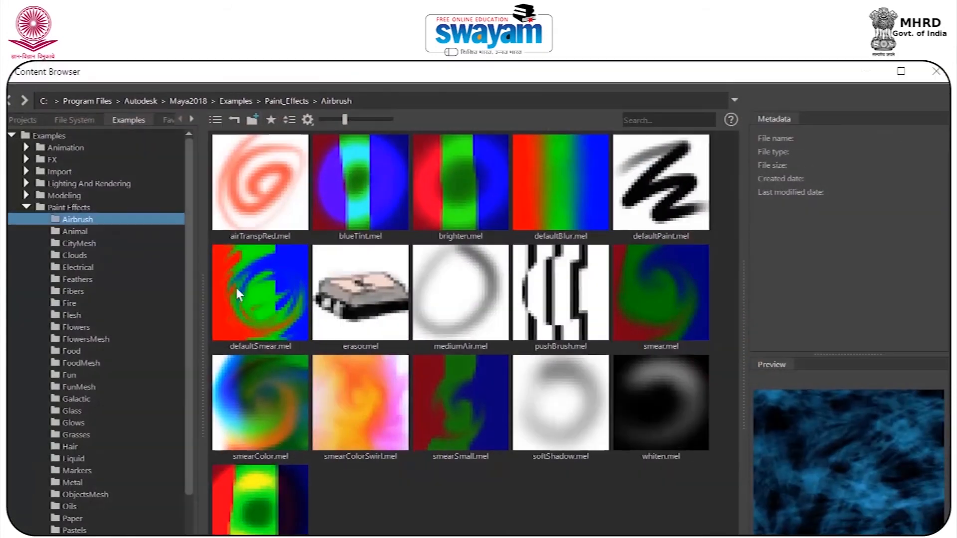
pyautogui.click(184, 209)
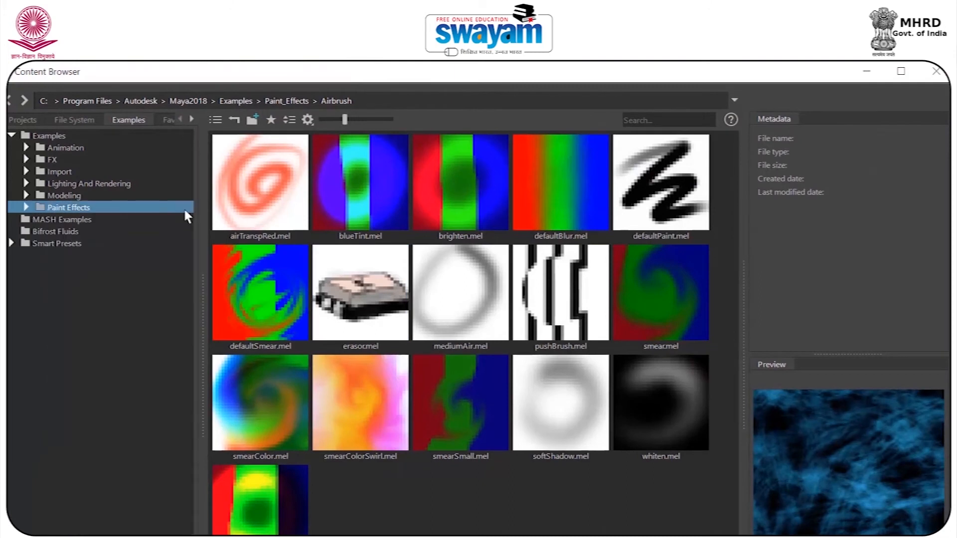
pyautogui.click(26, 208)
pyautogui.moveTo(186, 229); pyautogui.dragTo(185, 344)
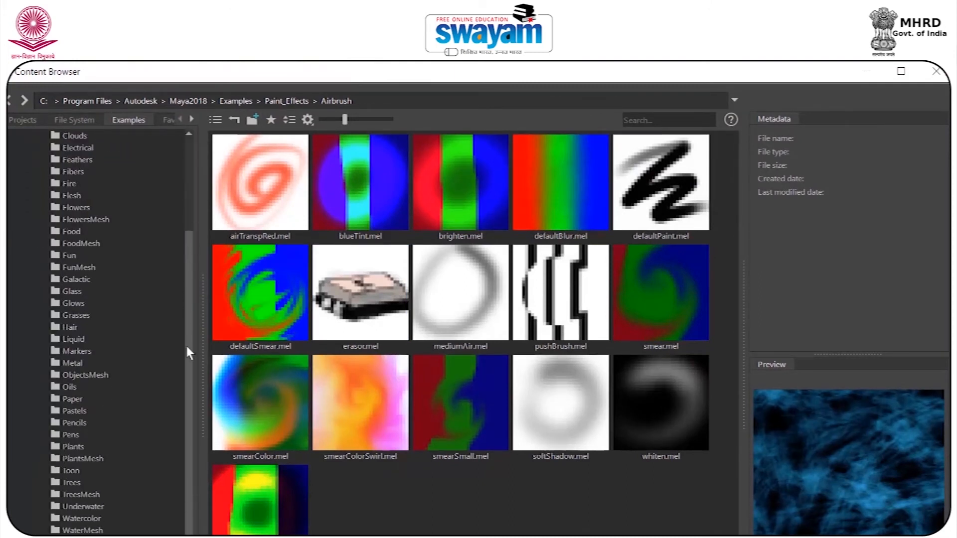
pyautogui.click(65, 408)
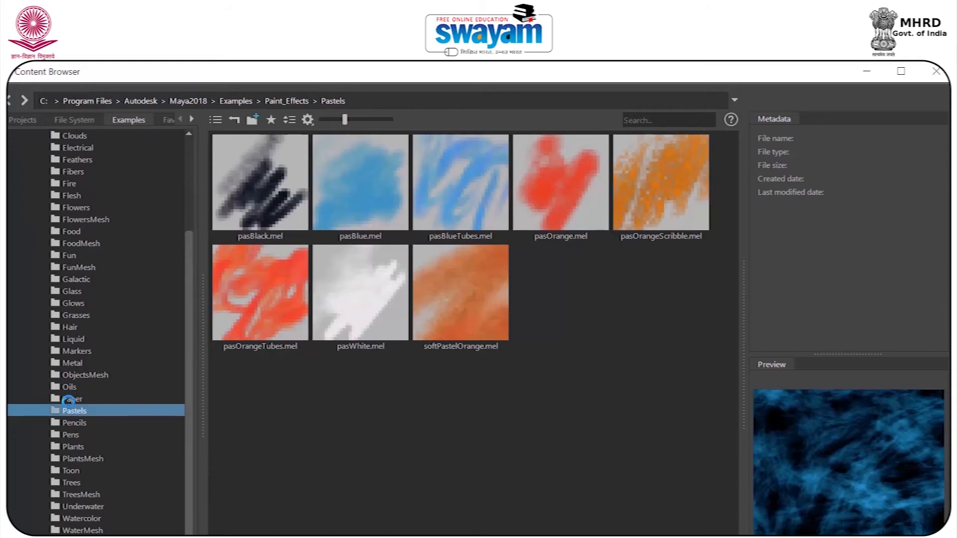
pyautogui.click(69, 398)
pyautogui.click(71, 387)
pyautogui.click(94, 375)
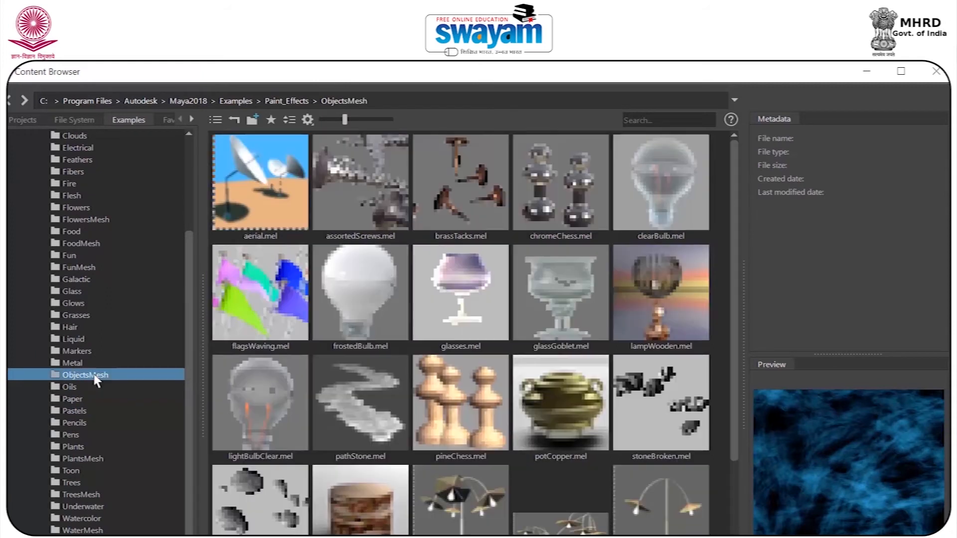
pyautogui.click(98, 364)
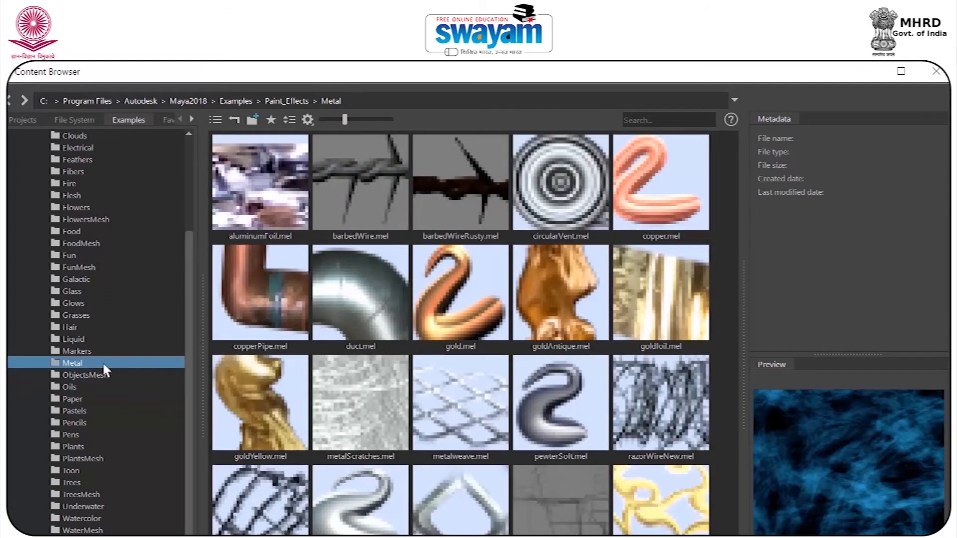
# - Browse the Food, Trees and TreesMesh brush folders in the Paint Effects library
pyautogui.click(83, 316)
pyautogui.click(85, 280)
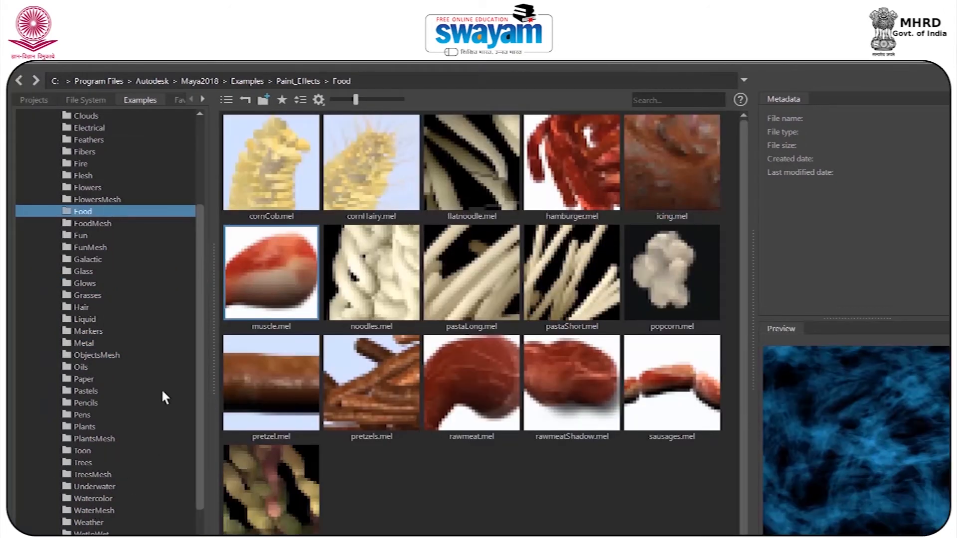
pyautogui.scroll(-1, 198, 329)
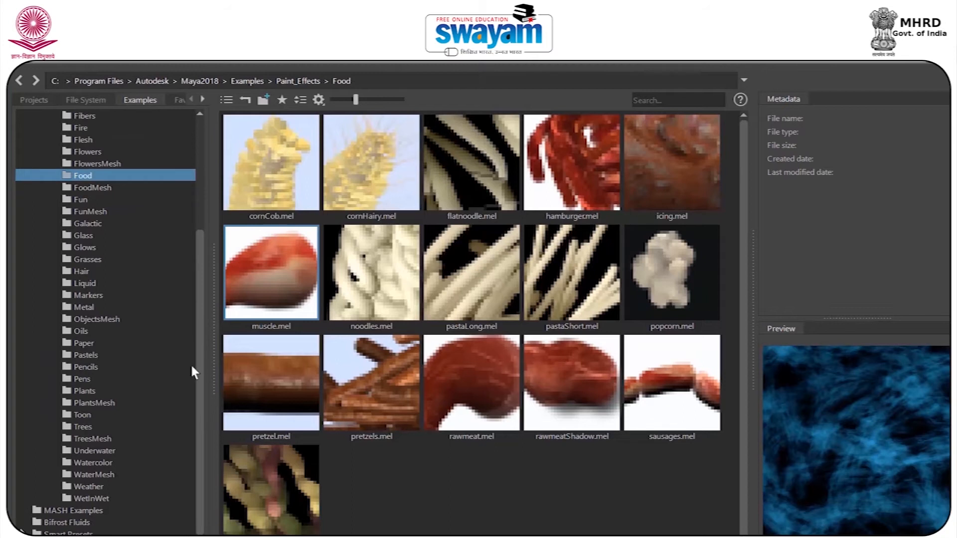
pyautogui.click(83, 427)
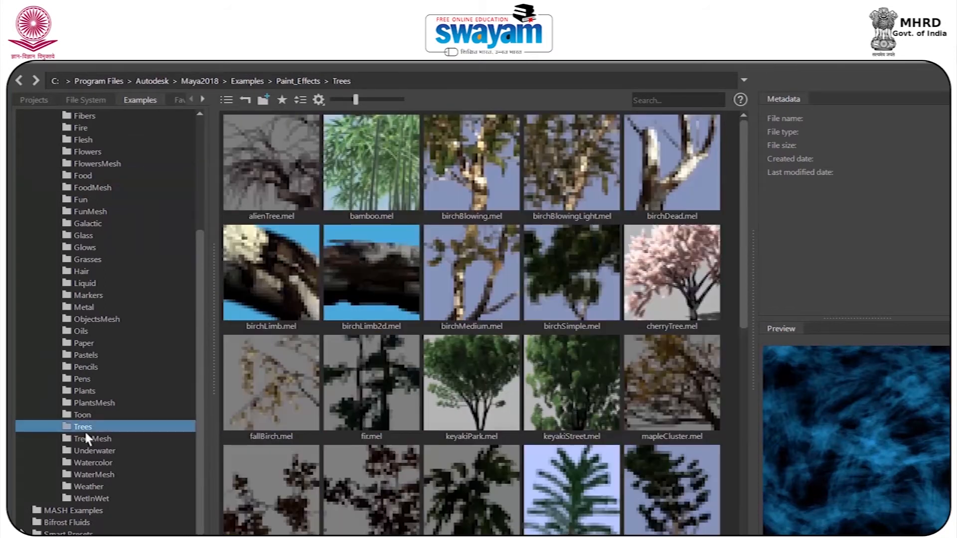
pyautogui.click(86, 438)
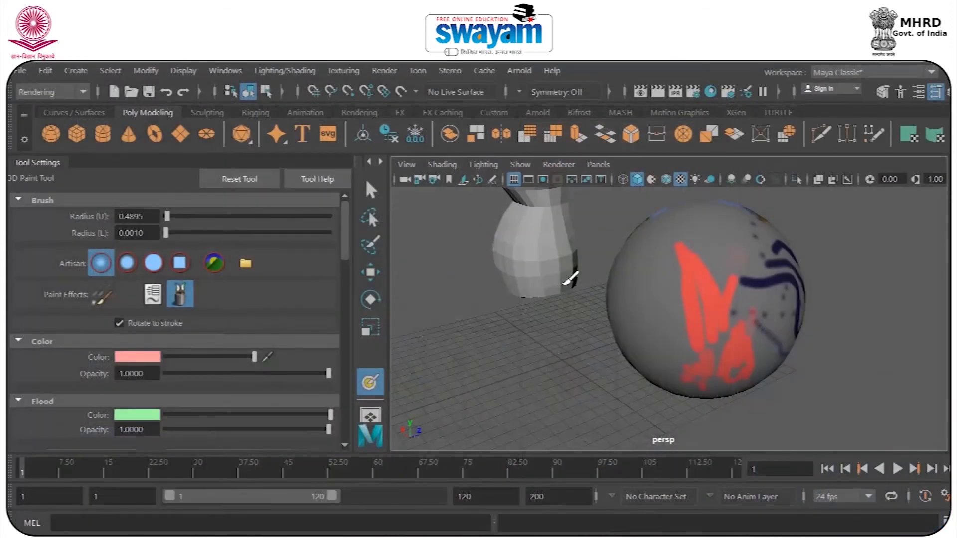
# - Leave painting for the Move tool, select the painted sphere and clear the selection
pyautogui.scroll(-3, 585, 271)
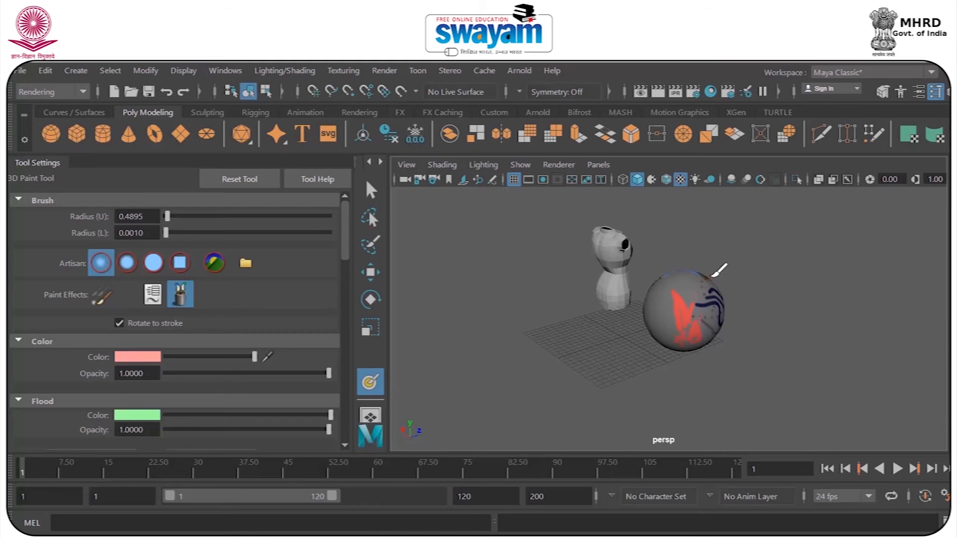
pyautogui.press('w')
pyautogui.moveTo(752, 273); pyautogui.dragTo(666, 367)
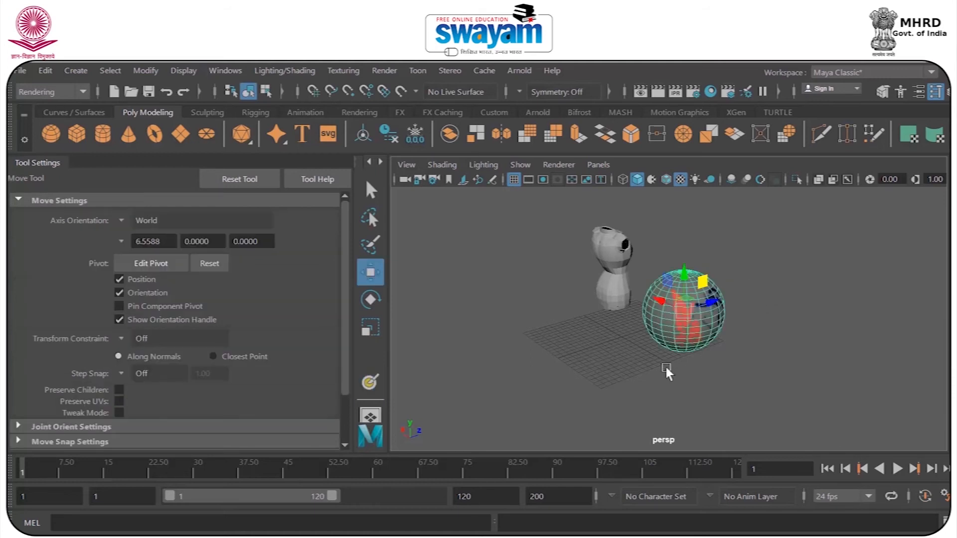
pyautogui.click(759, 285)
# - Compare the sphere in wireframe and plain shaded display, finishing in shaded display with texture maps
pyautogui.scroll(5, 741, 291)
pyautogui.press('4')
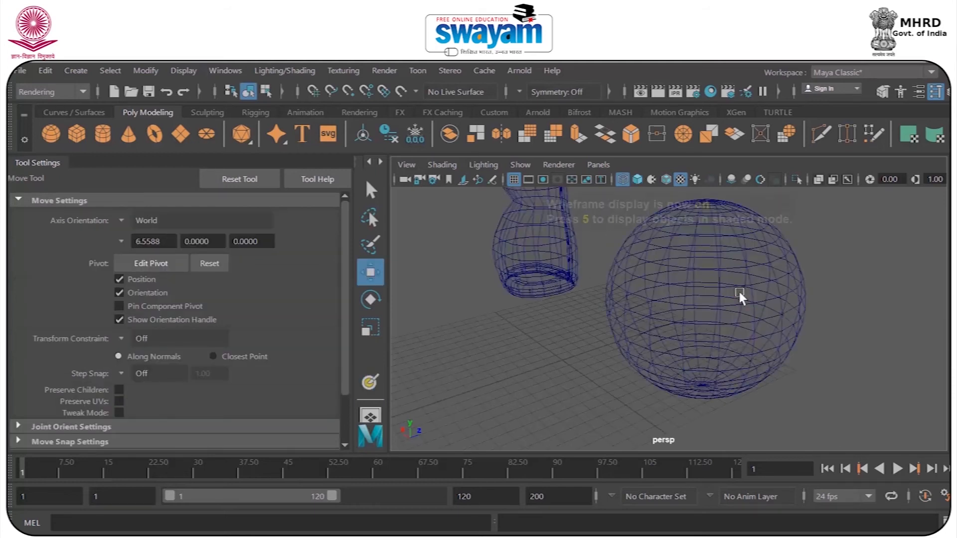
pyautogui.press('5')
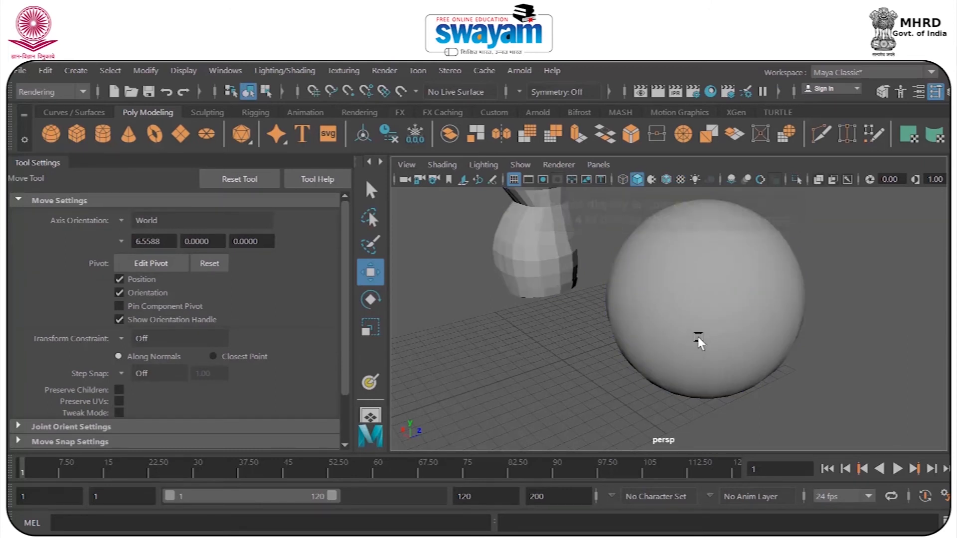
pyautogui.press('4')
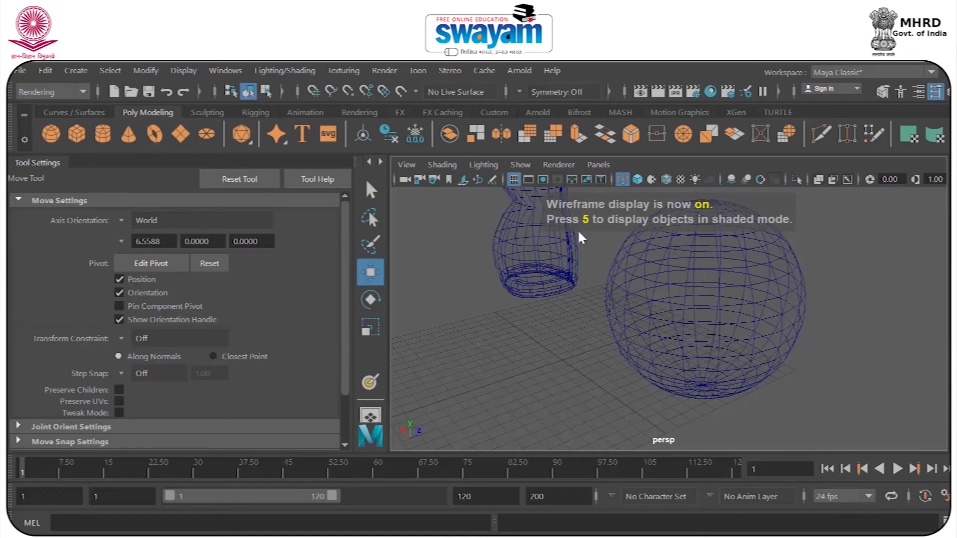
pyautogui.press('5')
pyautogui.press('6')
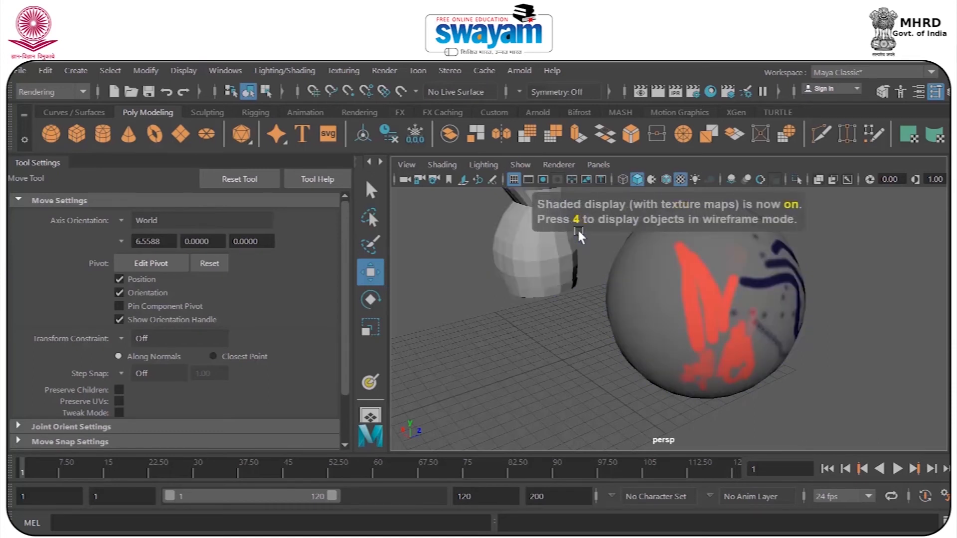
# - Delete the painted sphere from the scene
pyautogui.keyDown('alt'); pyautogui.moveTo(743, 254); pyautogui.dragTo(581, 257); pyautogui.keyUp('alt')
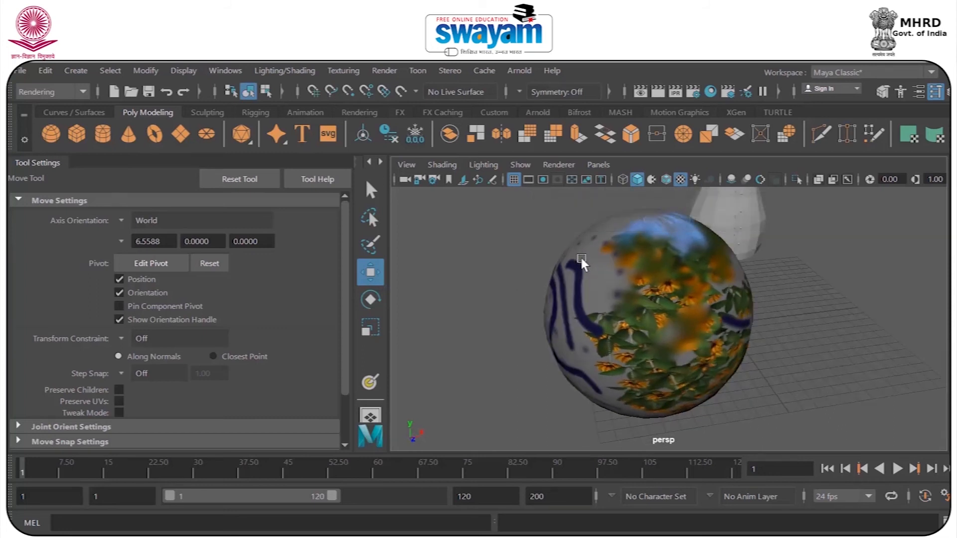
pyautogui.press('7')
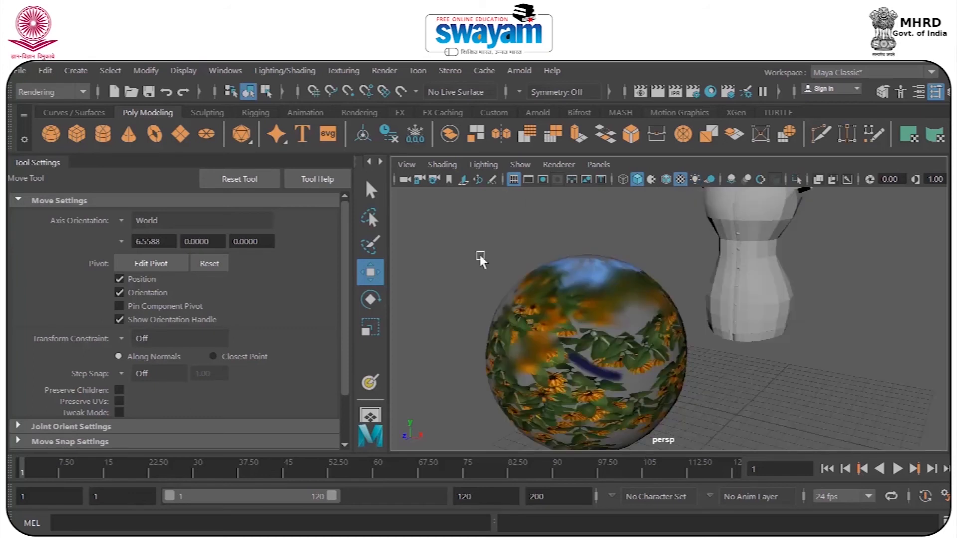
pyautogui.click(592, 339)
pyautogui.press('Delete')
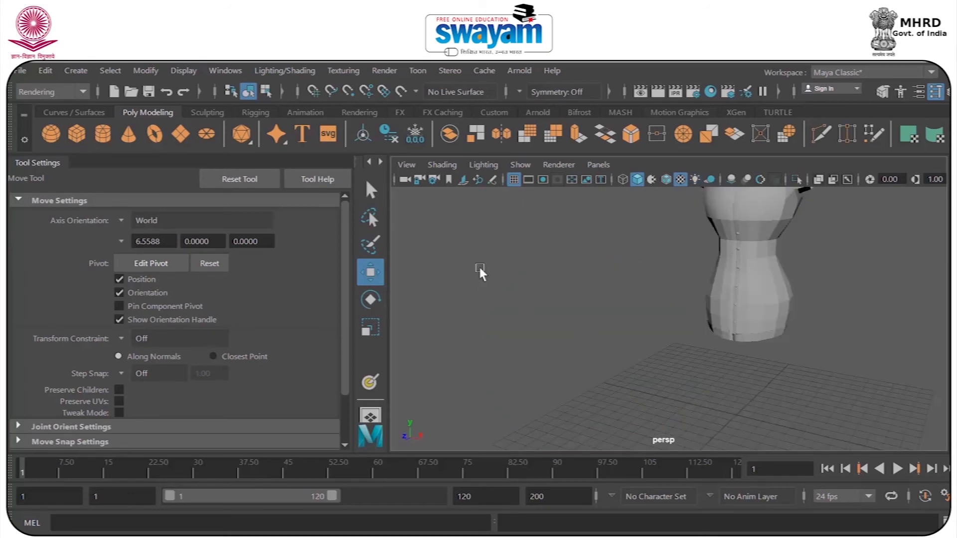